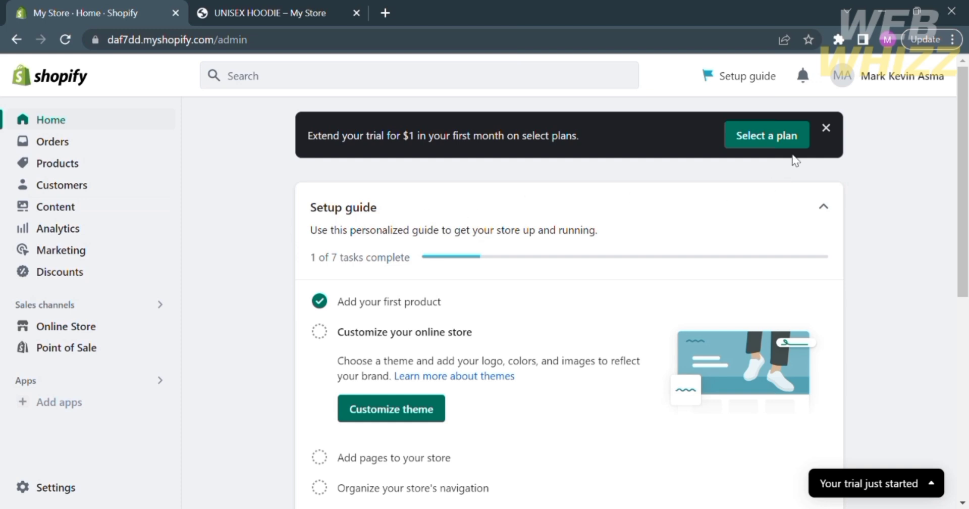
# Step: Dismiss the 'Extend your trial' banner and go to the Products list
pyautogui.click(826, 128)
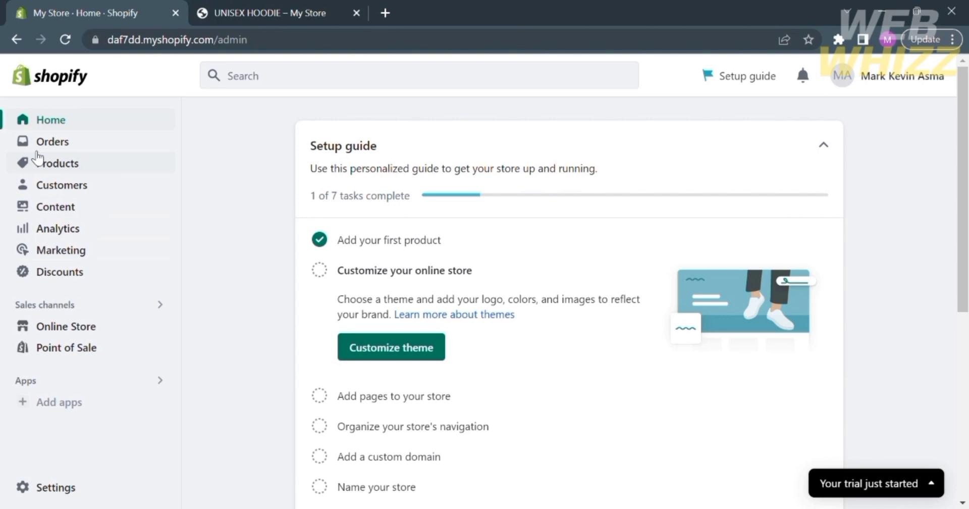
pyautogui.click(122, 169)
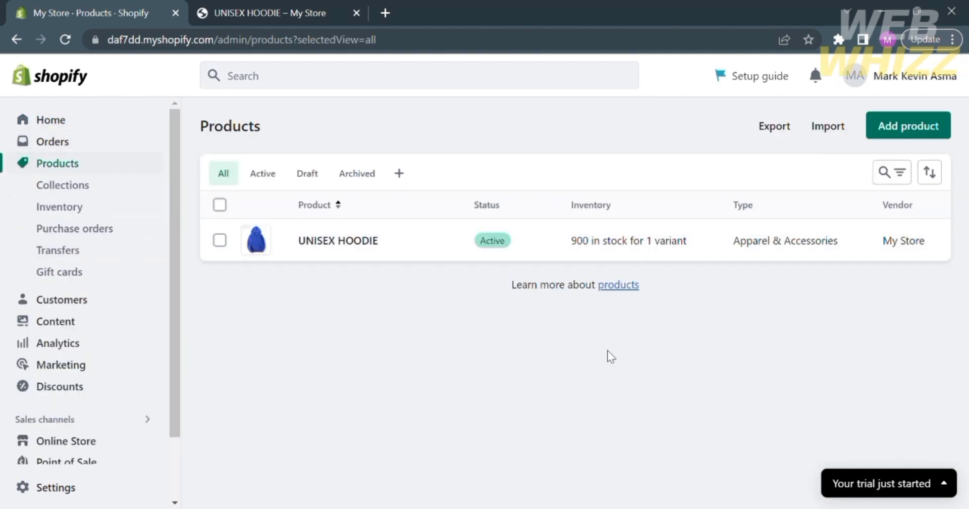
# Step: Open the UNISEX HOODIE product editor and scroll down to its media and variants
pyautogui.click(559, 259)
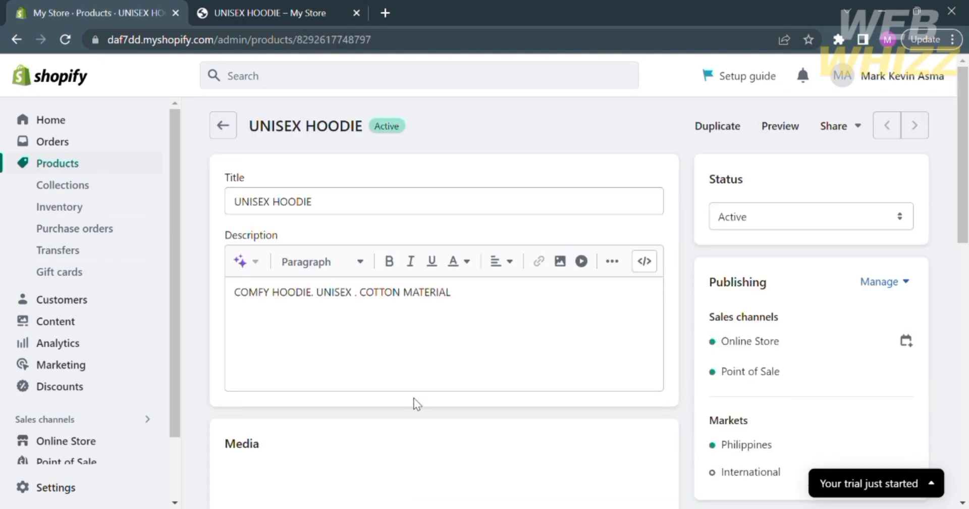
pyautogui.scroll(-6, 417, 404)
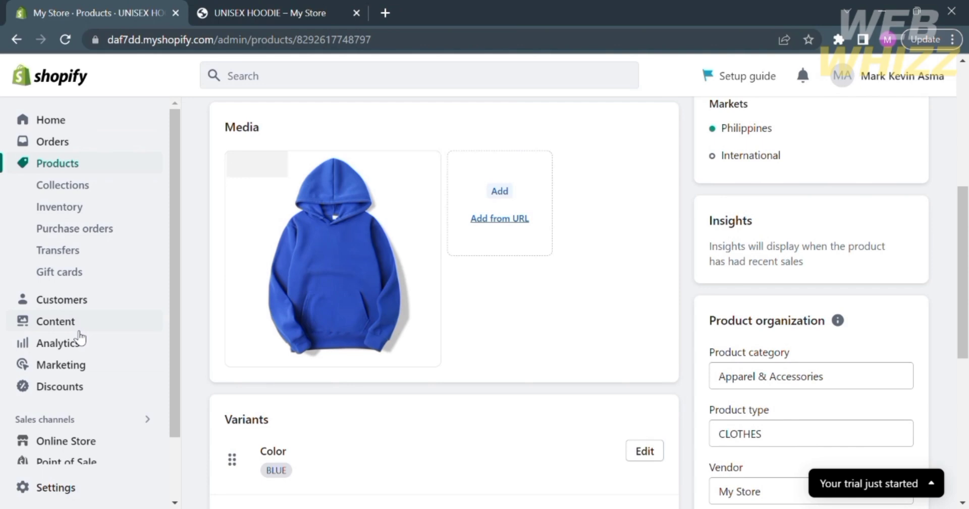
# Step: From Online Store themes, start customizing the current Dawn theme
pyautogui.click(84, 442)
pyautogui.scroll(-2, 85, 445)
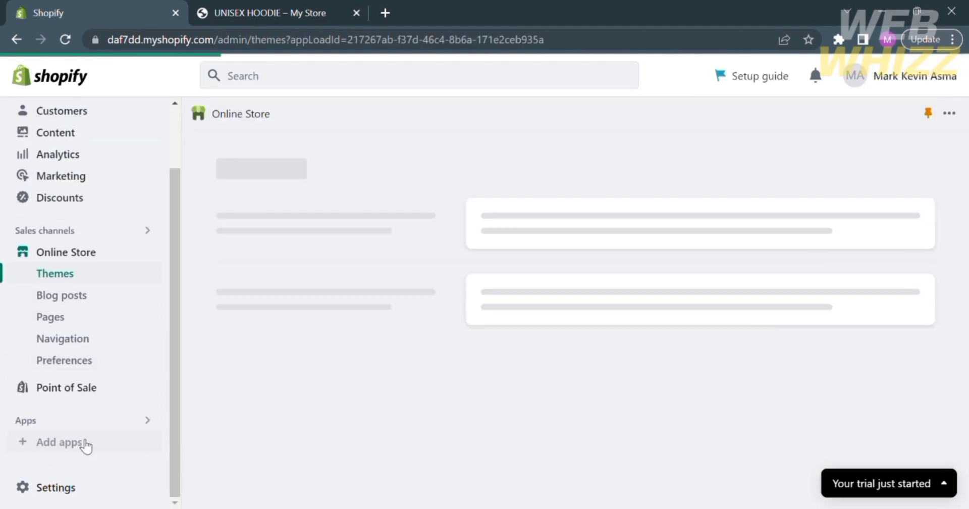
pyautogui.scroll(-4, 594, 313)
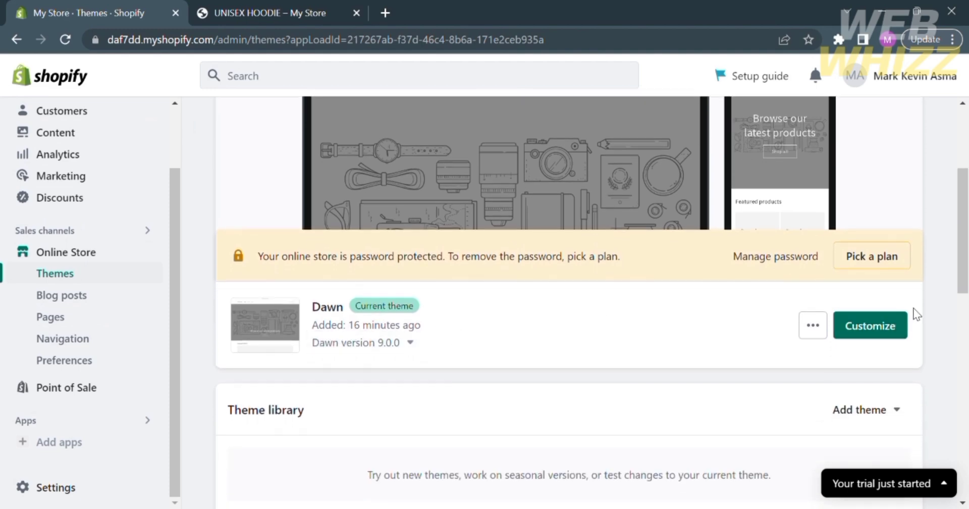
pyautogui.click(893, 329)
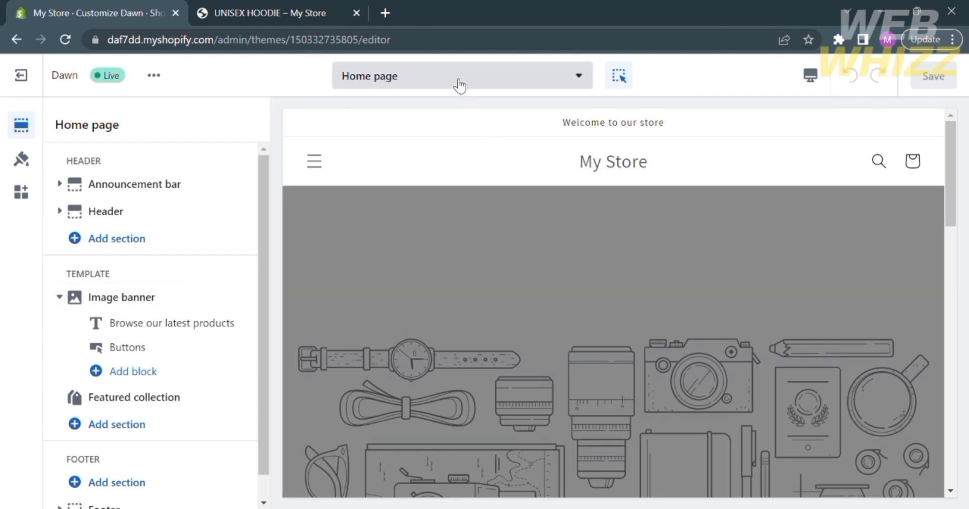
# Step: Switch the theme editor from Home page to Products > Default product
pyautogui.click(459, 86)
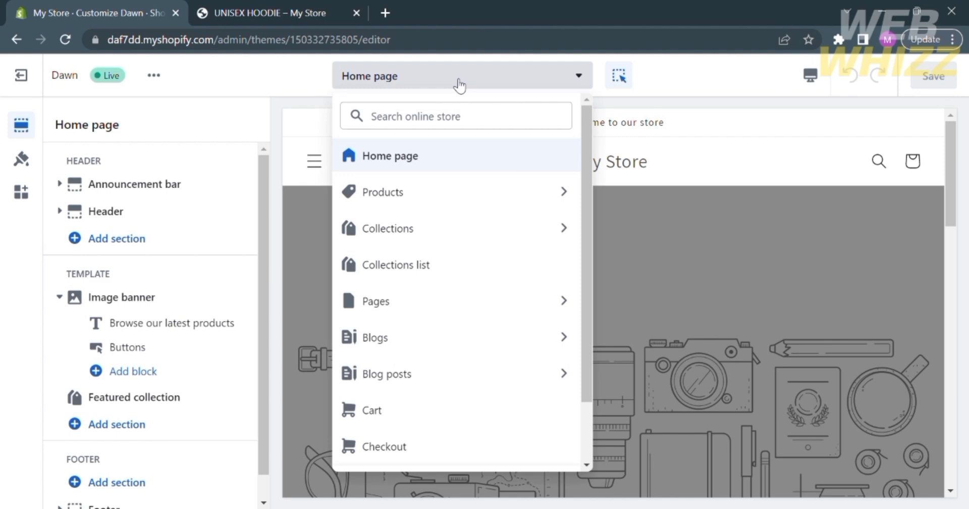
pyautogui.click(474, 210)
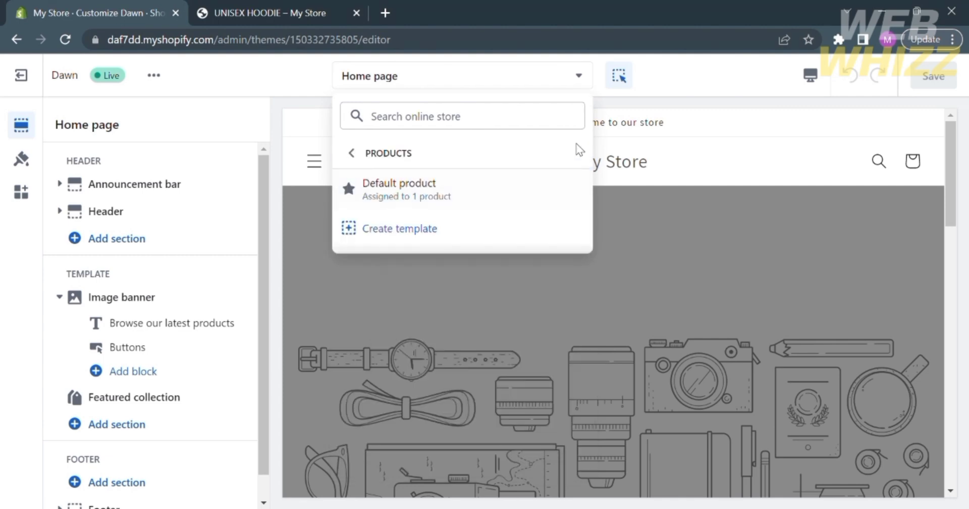
pyautogui.click(453, 193)
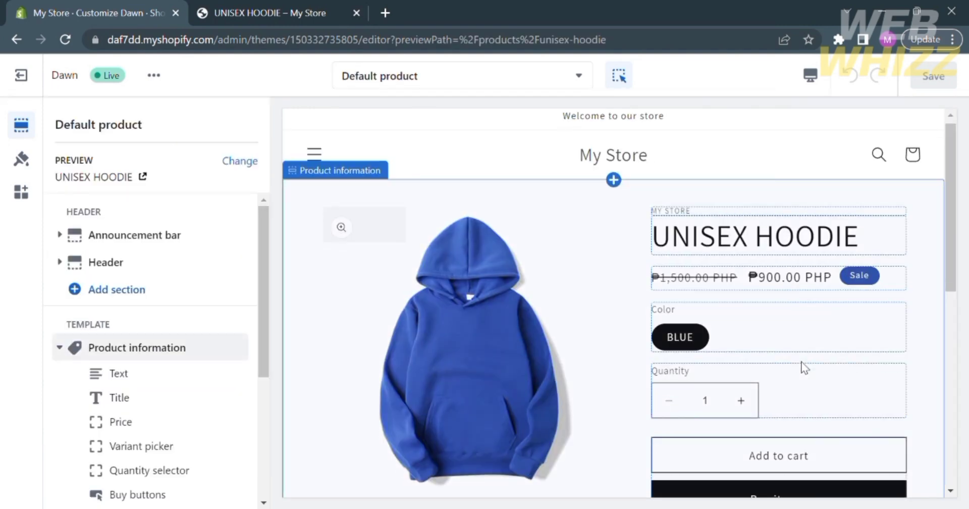
pyautogui.scroll(-2, 805, 367)
pyautogui.scroll(-9, 805, 367)
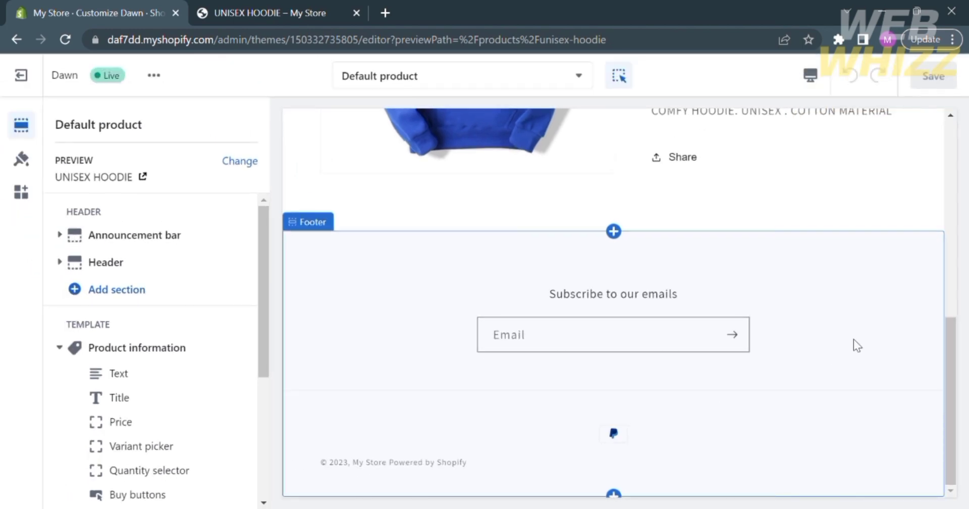
pyautogui.scroll(6, 854, 342)
pyautogui.scroll(2, 858, 346)
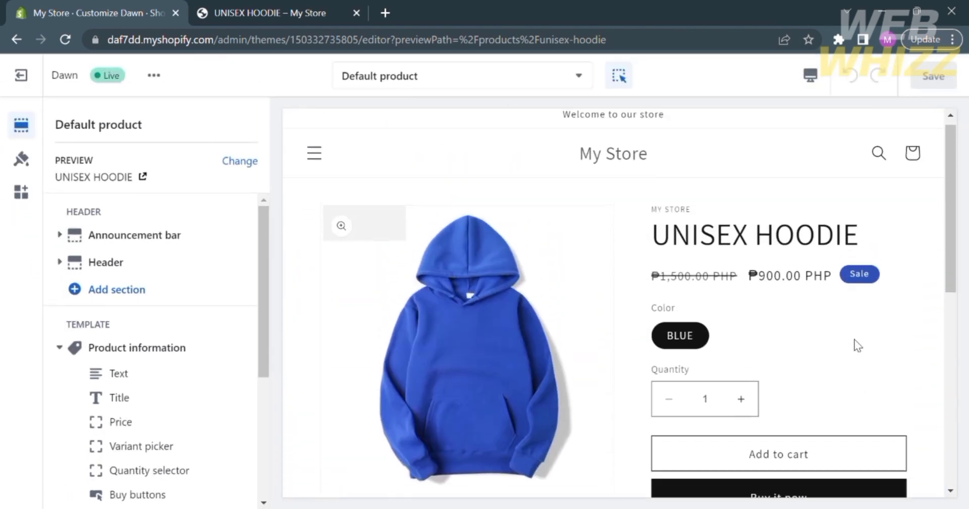
pyautogui.scroll(-1, 782, 424)
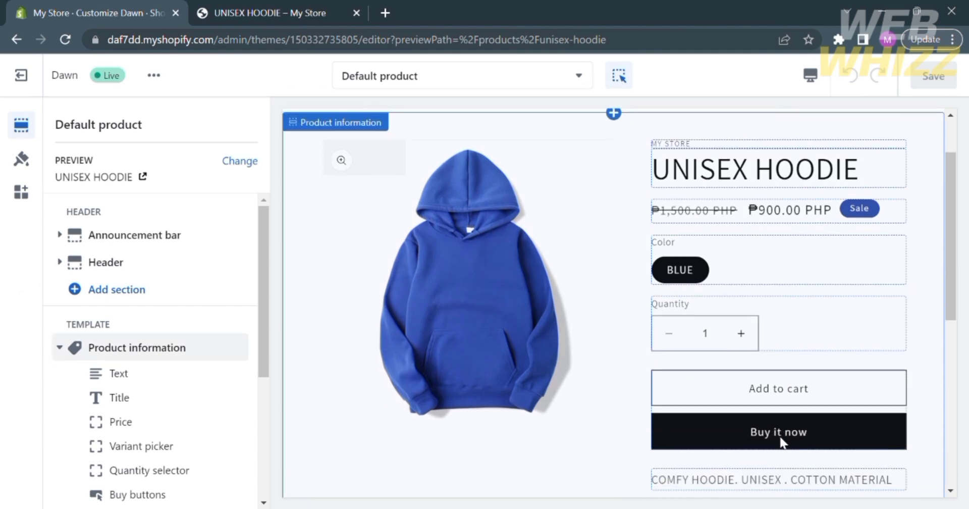
pyautogui.scroll(2, 587, 382)
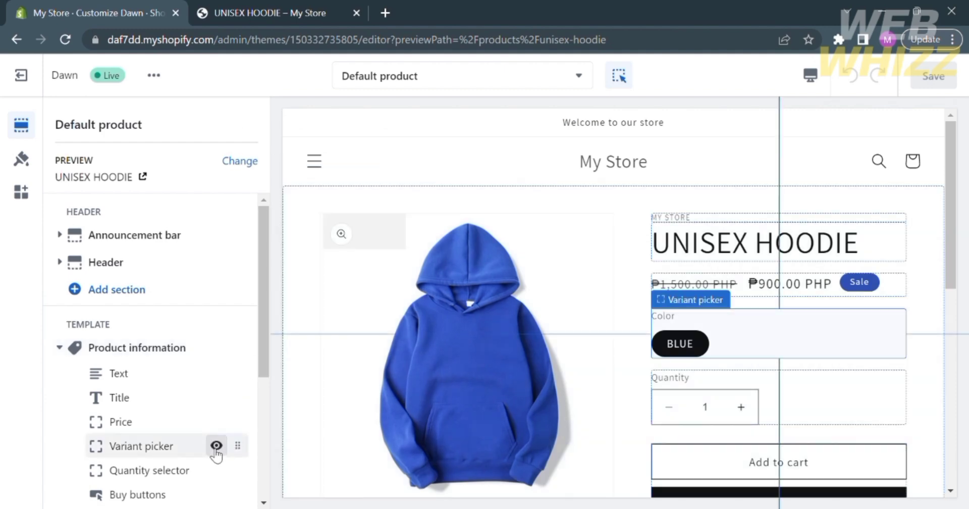
pyautogui.scroll(-4, 216, 455)
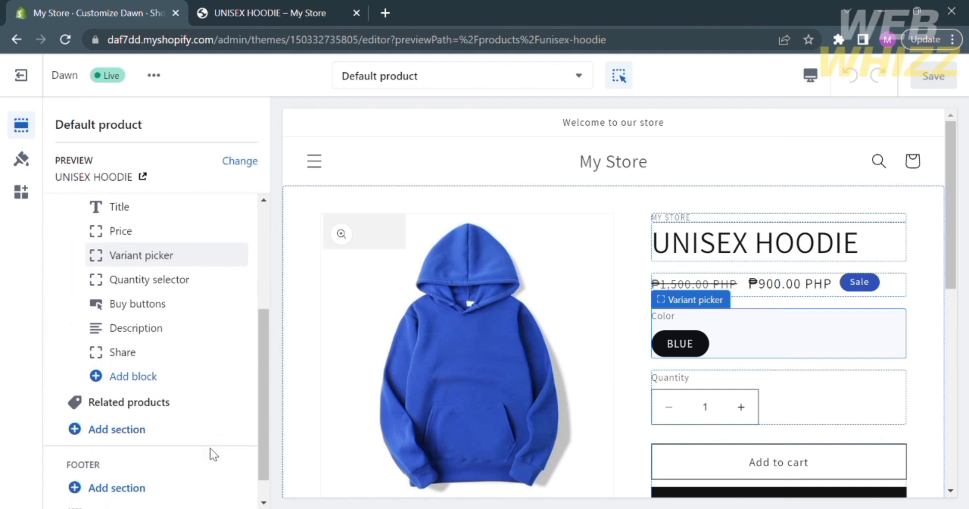
pyautogui.scroll(4, 179, 368)
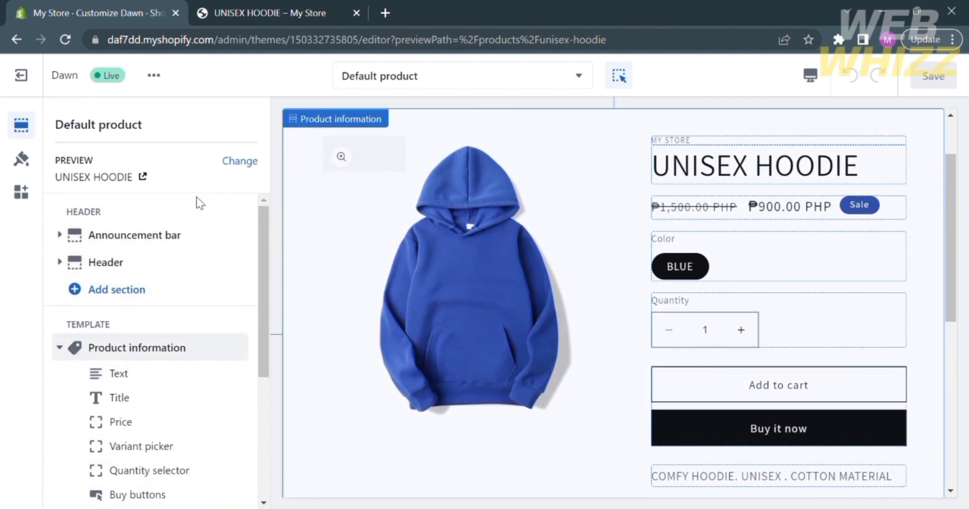
pyautogui.scroll(-3, 168, 364)
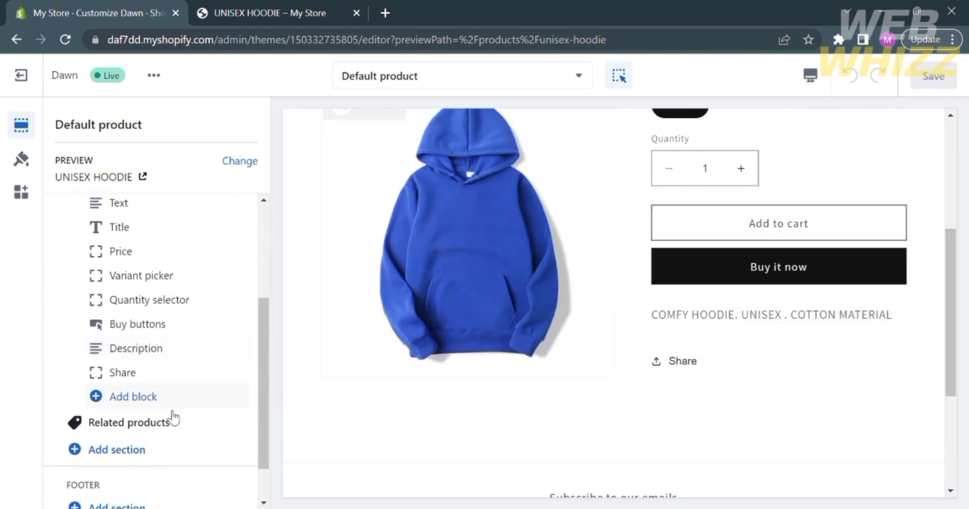
# Step: Add a Custom liquid theme block to the Product information section
pyautogui.click(116, 399)
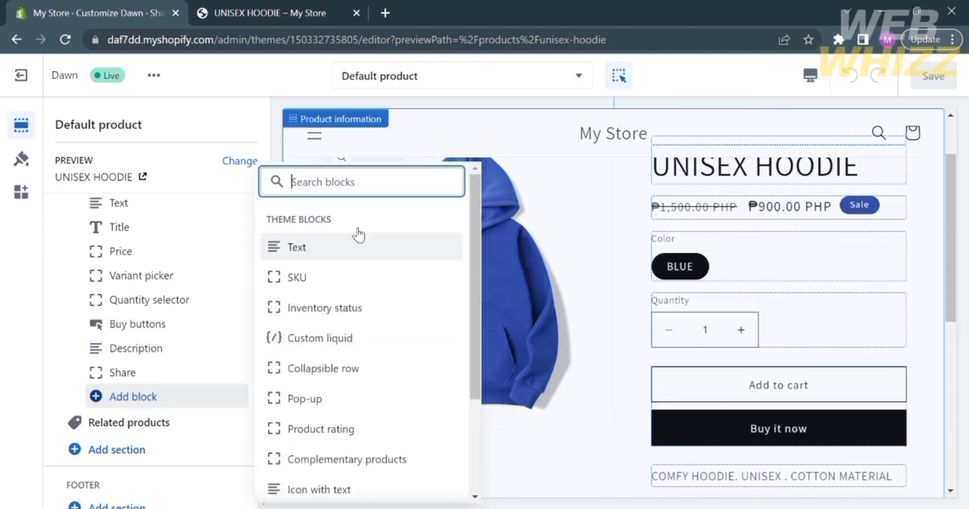
pyautogui.click(366, 337)
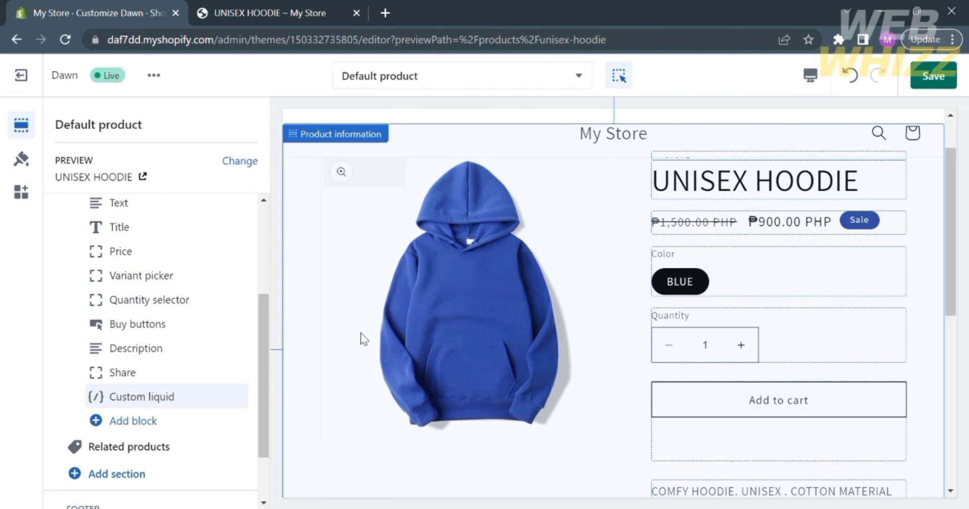
pyautogui.moveTo(188, 401)
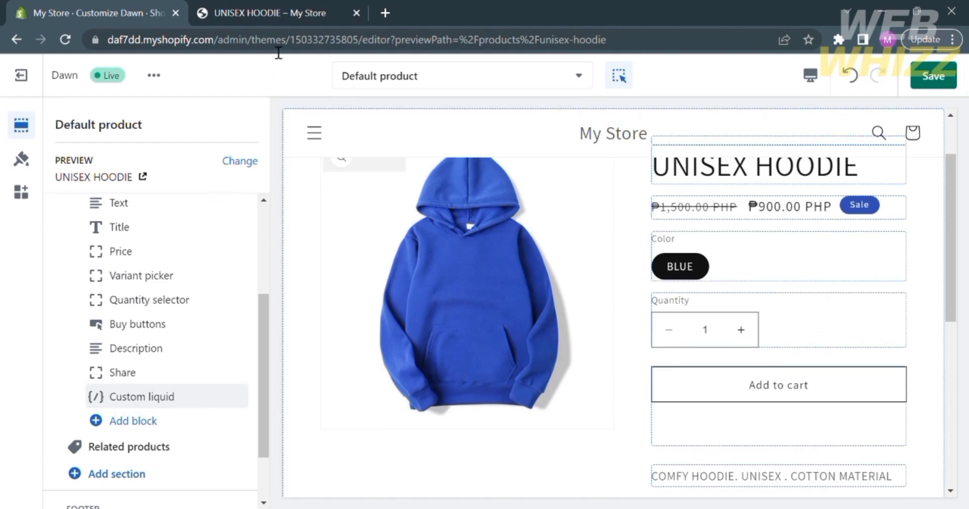
# Step: In the hoodie storefront preview, scroll to the footer and inspect the PayPal icon
pyautogui.click(271, 7)
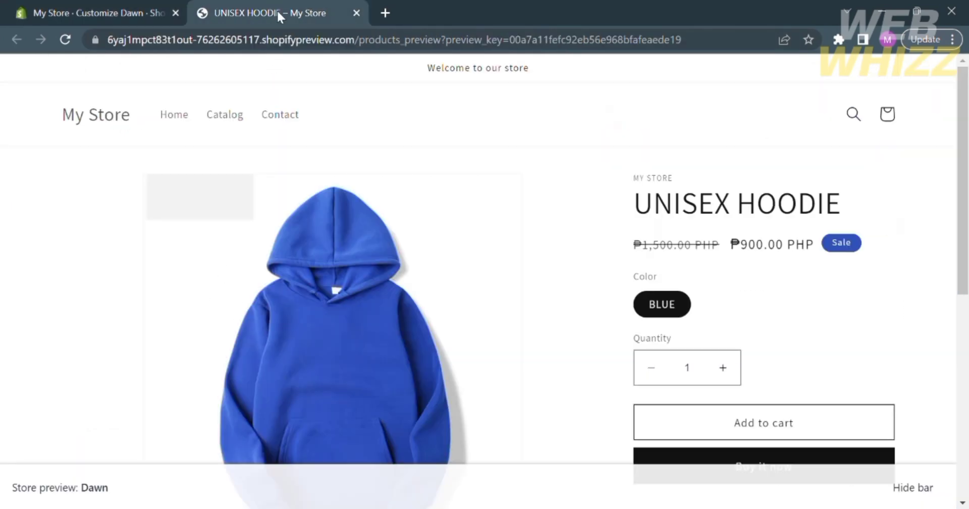
pyautogui.scroll(-5, 484, 337)
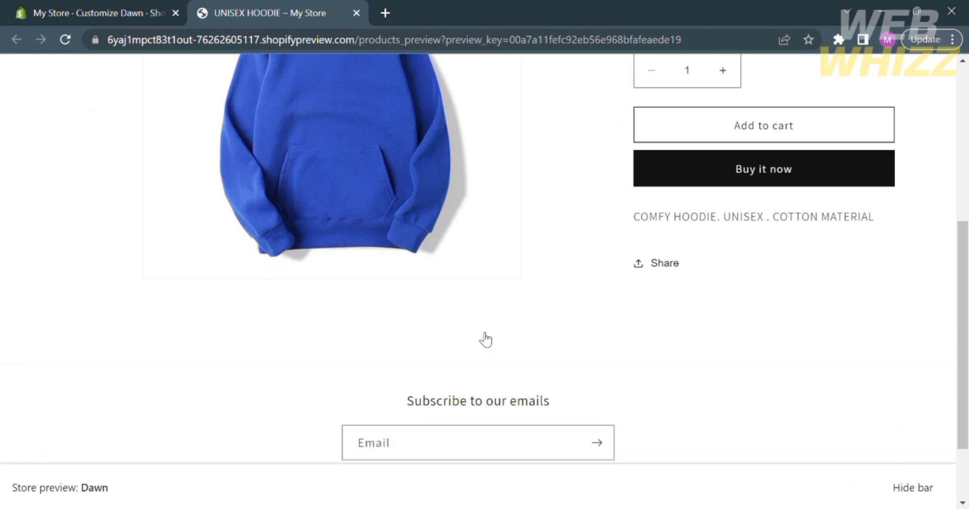
pyautogui.scroll(-2, 485, 339)
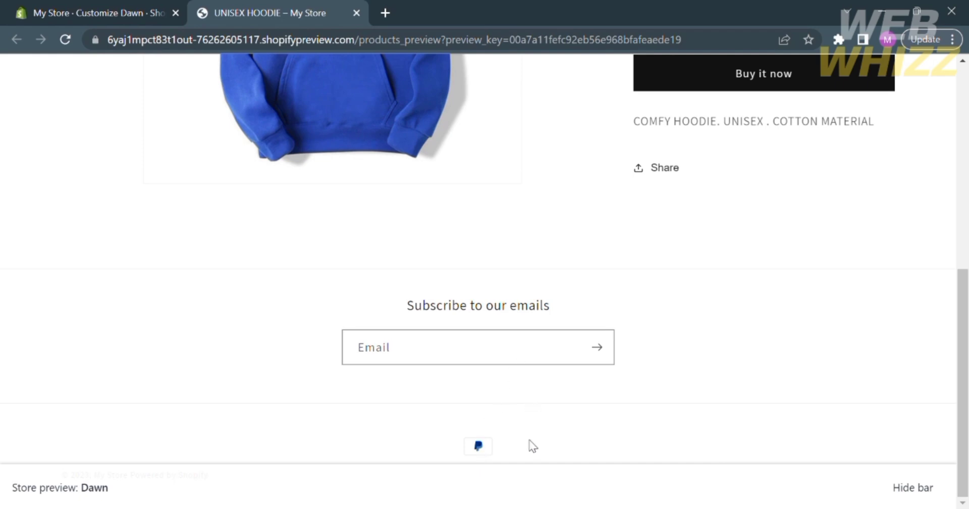
pyautogui.hotkey('ctrl', 'shift', 'c')
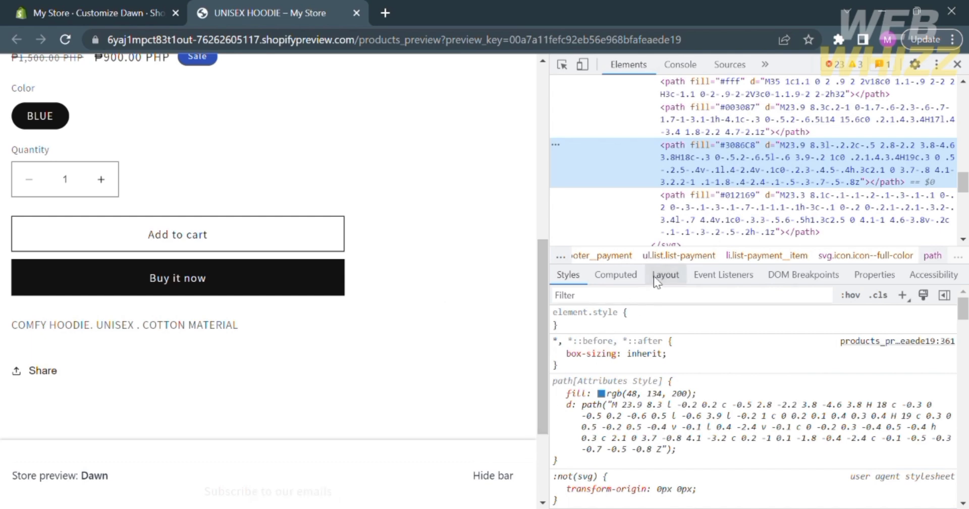
# Step: Select the ul.list.list-payment element in DevTools, then close DevTools
pyautogui.click(687, 258)
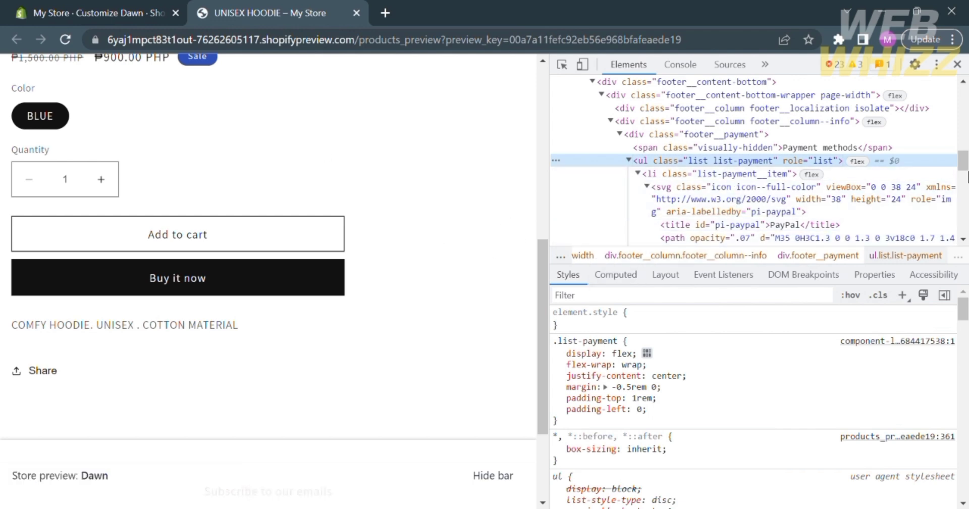
pyautogui.click(956, 64)
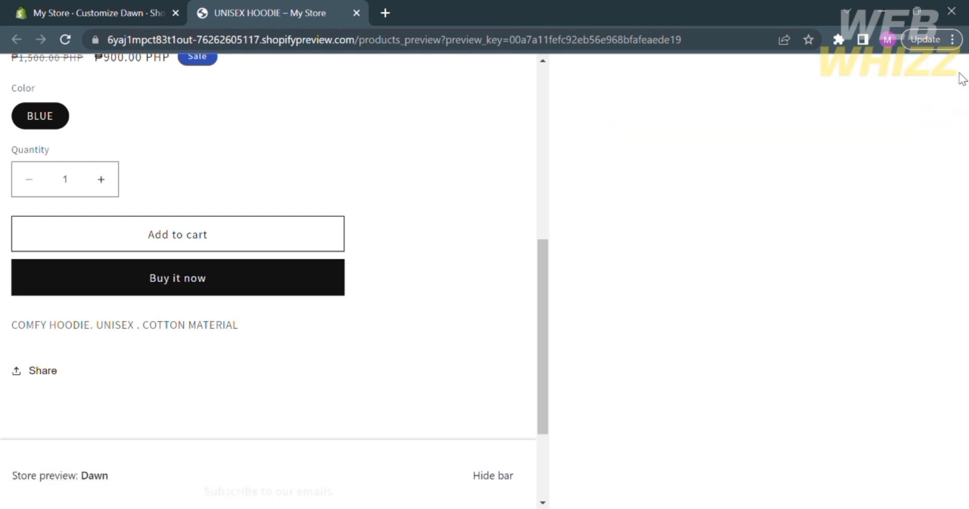
# Step: Paste the PayPal icon SVG markup into the Custom liquid block's code box and go back
pyautogui.click(96, 7)
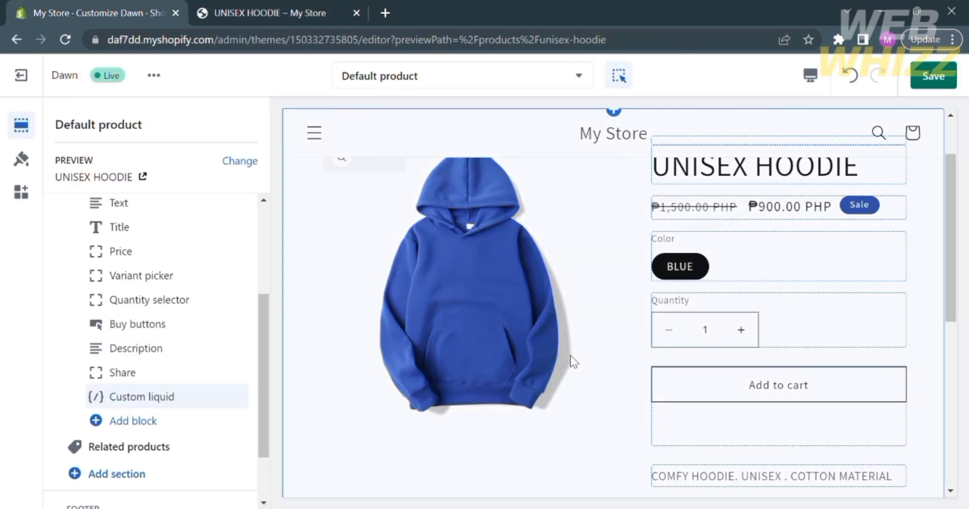
pyautogui.click(205, 404)
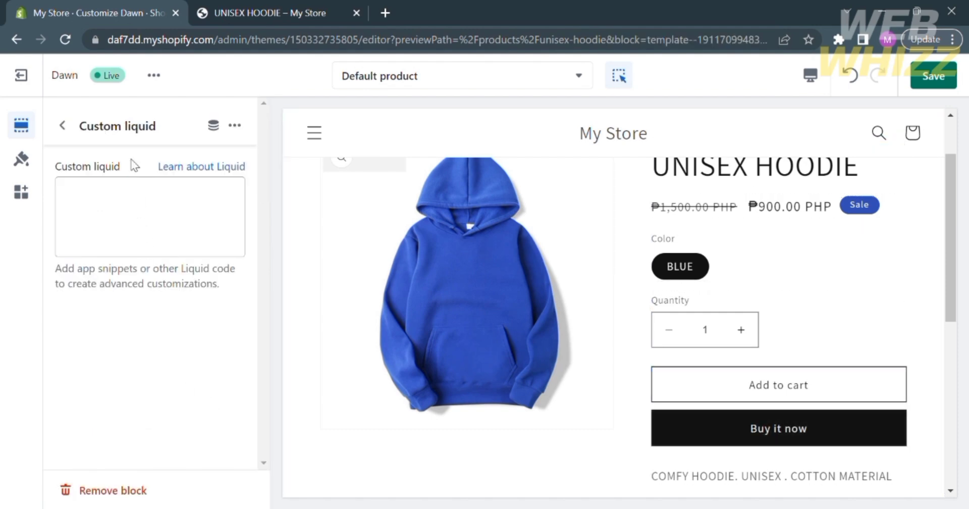
pyautogui.click(142, 192)
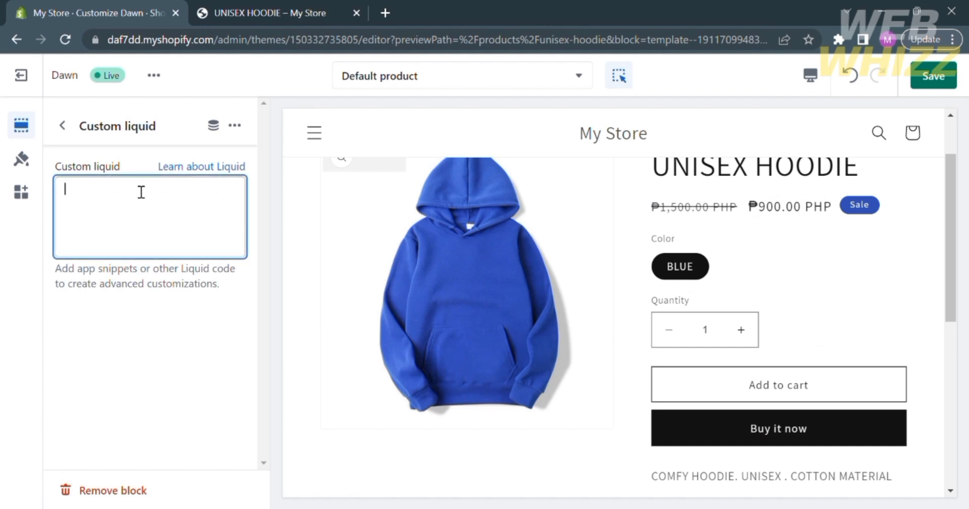
pyautogui.hotkey('ctrl', 'v')
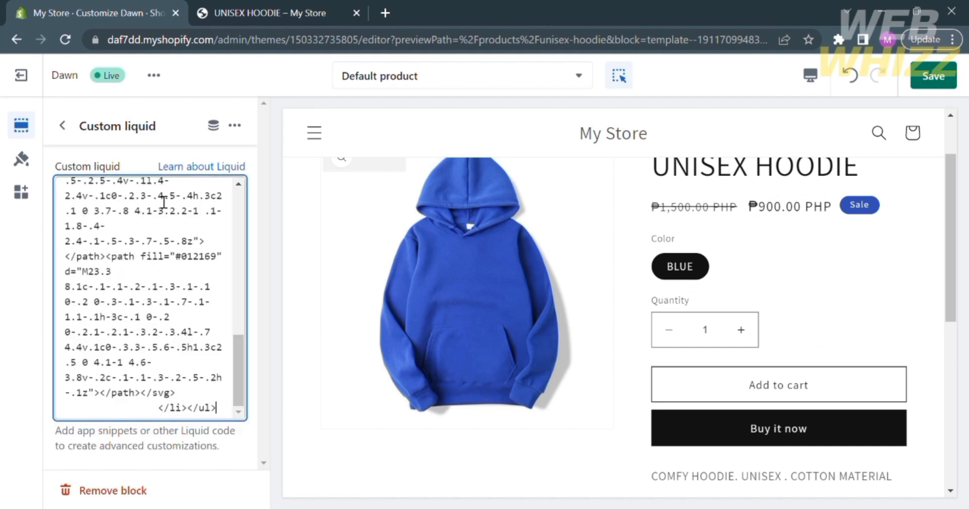
pyautogui.scroll(10, 149, 411)
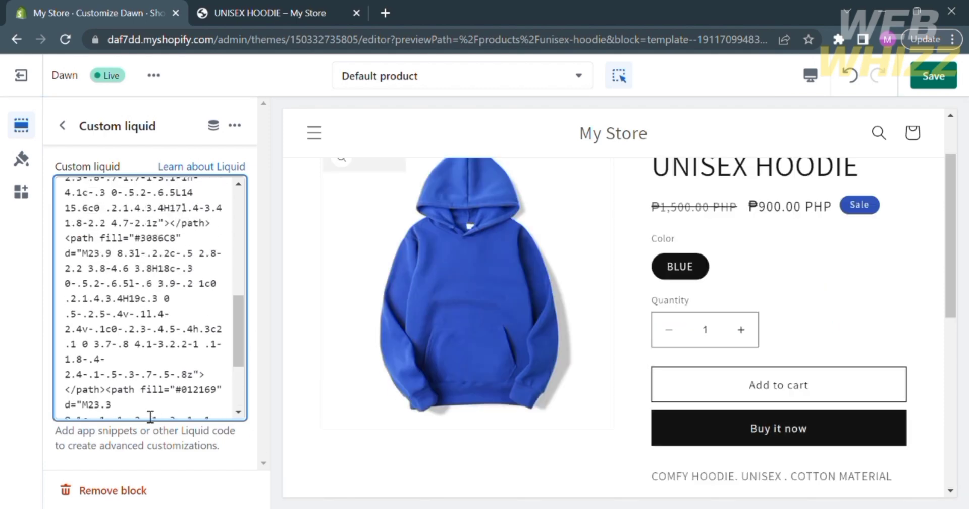
pyautogui.click(522, 316)
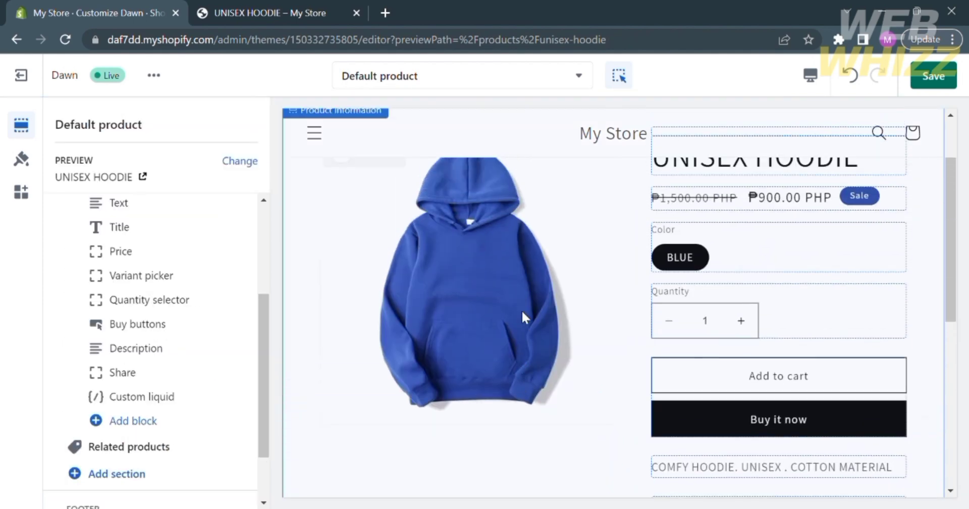
pyautogui.scroll(-5, 522, 310)
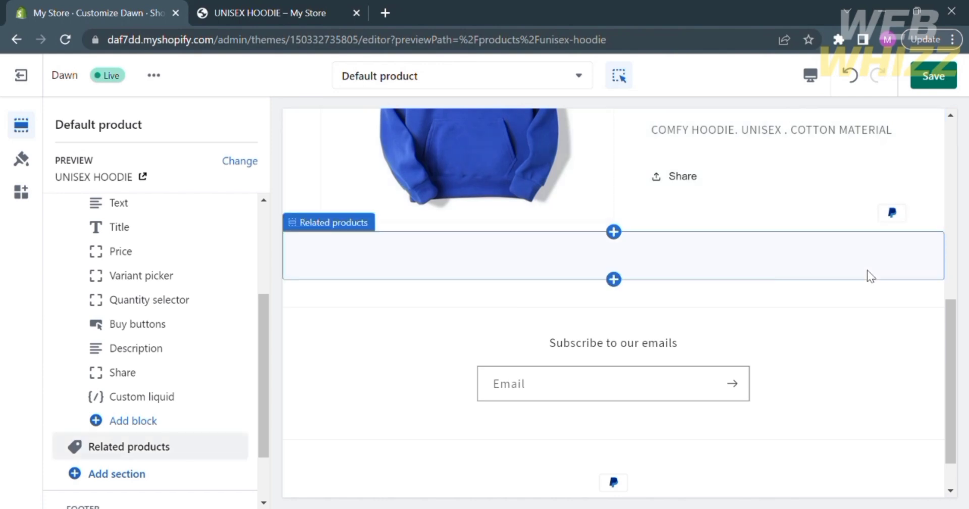
pyautogui.click(866, 270)
pyautogui.click(892, 219)
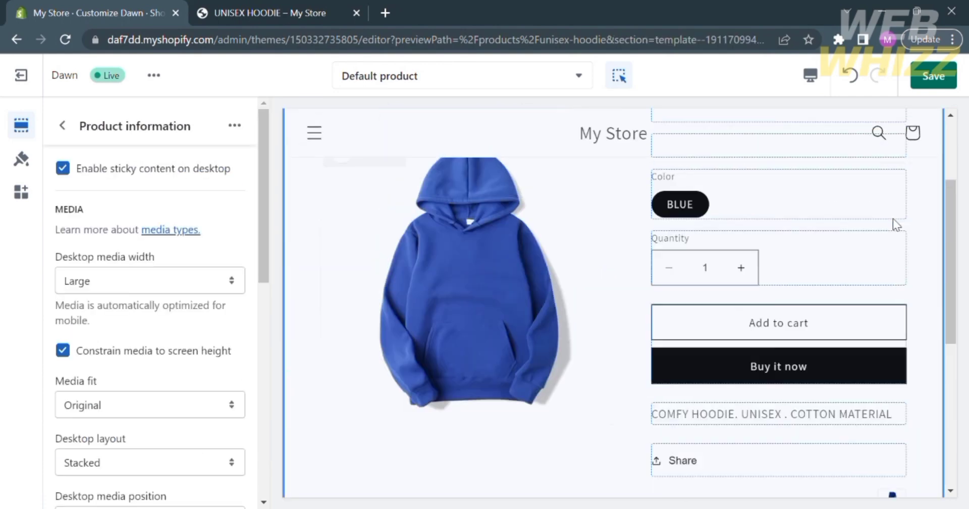
pyautogui.scroll(-2, 893, 222)
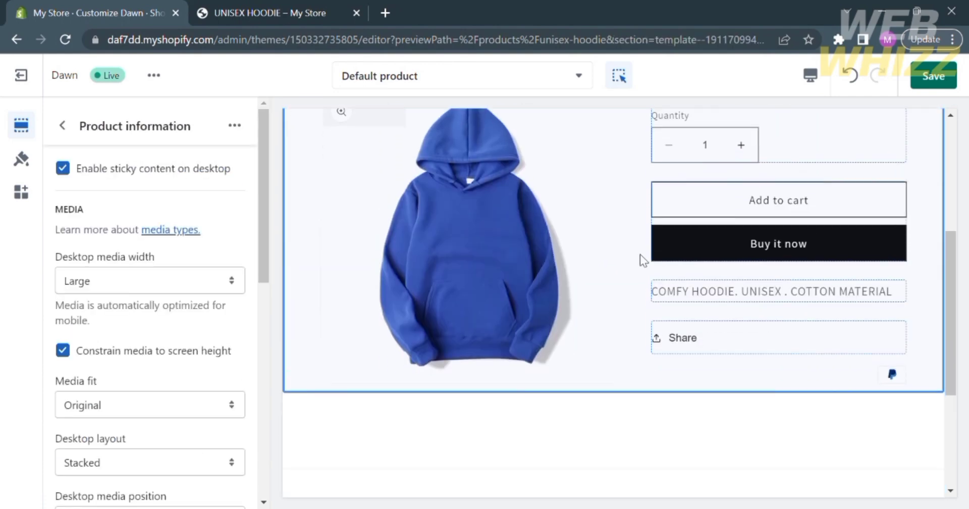
pyautogui.click(63, 125)
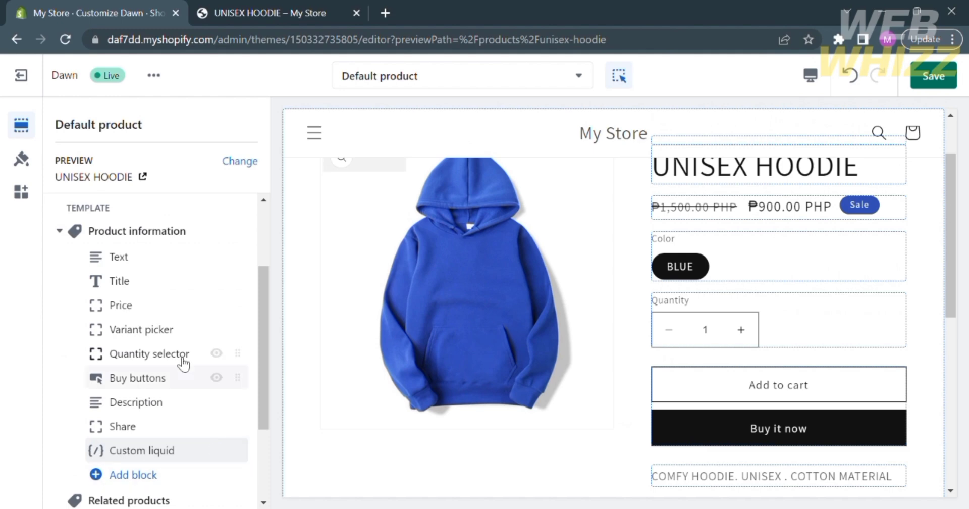
pyautogui.scroll(3, 183, 363)
pyautogui.scroll(-4, 183, 363)
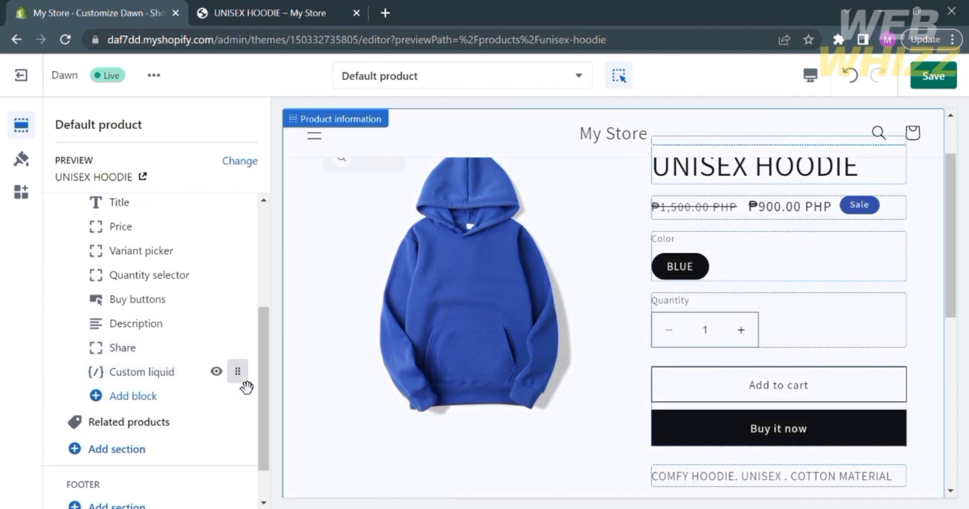
# Step: Drag the Custom liquid block until it settles between Buy buttons and Description
pyautogui.moveTo(245, 388); pyautogui.dragTo(171, 334)
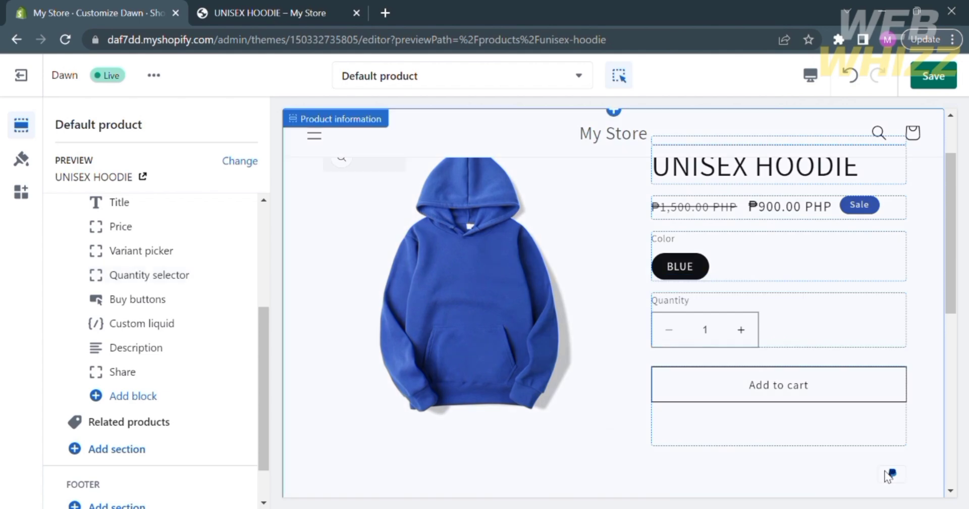
pyautogui.scroll(-4, 885, 475)
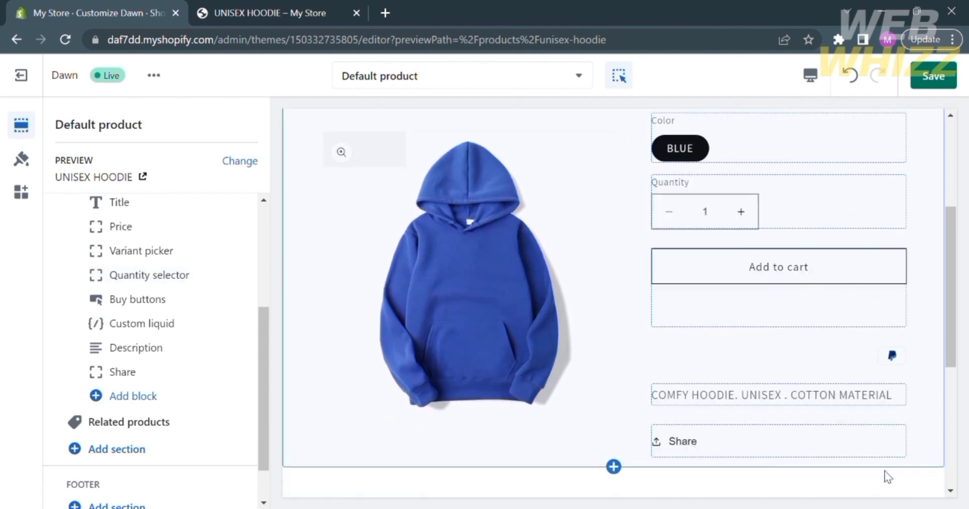
pyautogui.scroll(4, 890, 360)
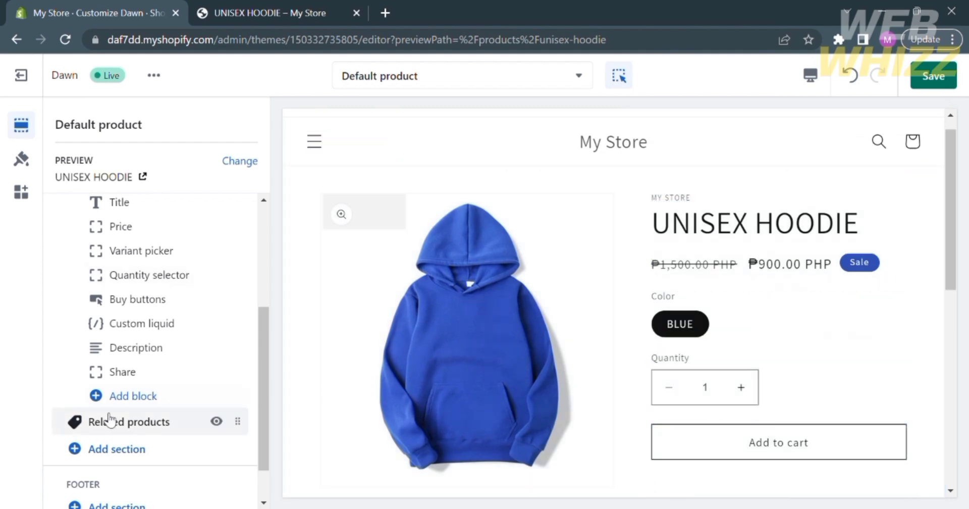
pyautogui.scroll(1, 216, 363)
pyautogui.scroll(1, 216, 362)
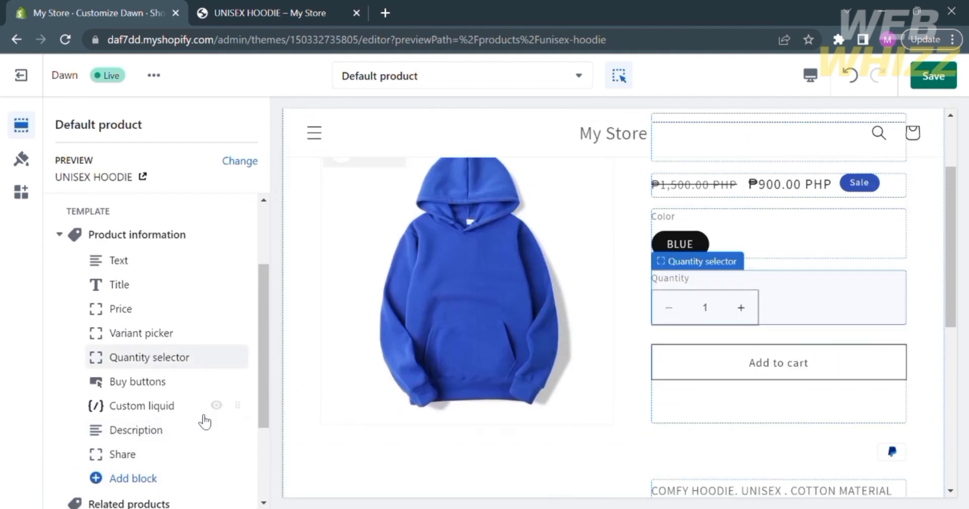
pyautogui.click(216, 405)
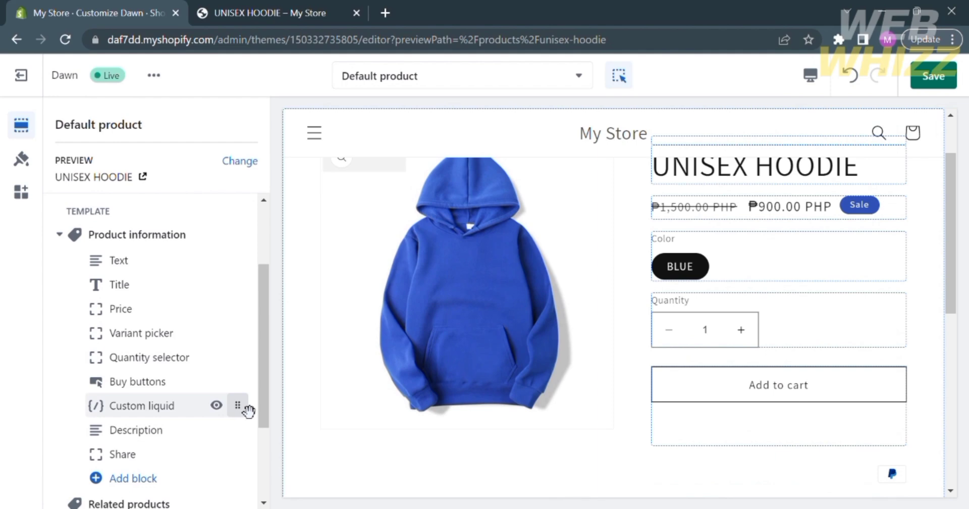
pyautogui.moveTo(247, 409); pyautogui.dragTo(233, 309)
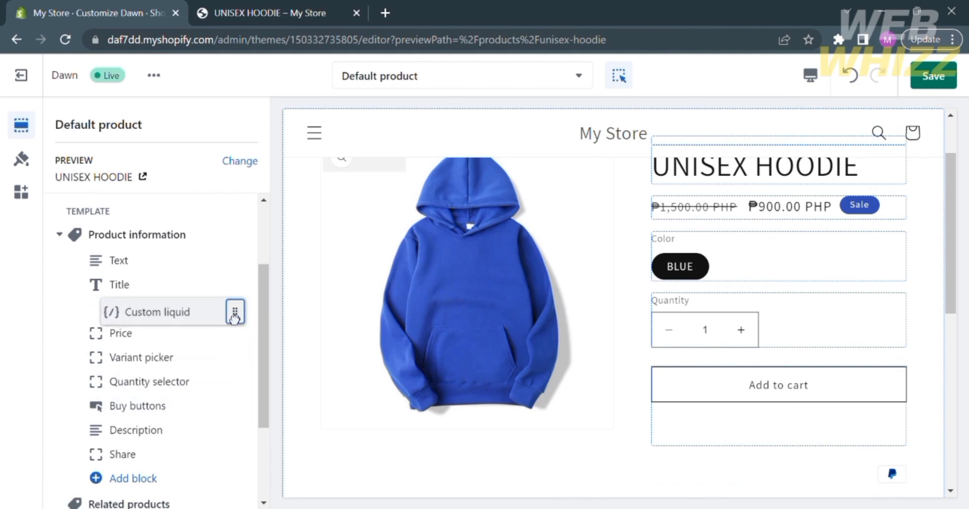
pyautogui.scroll(3, 229, 315)
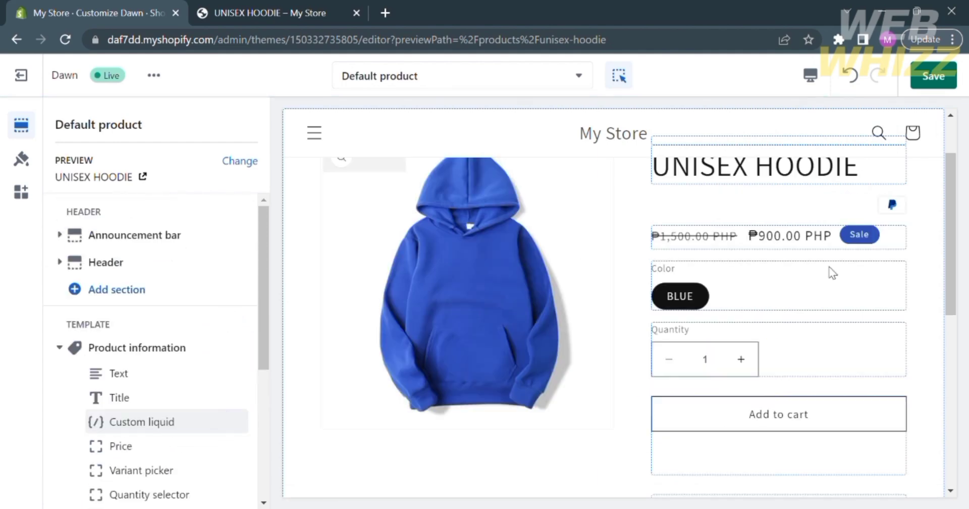
pyautogui.scroll(2, 899, 205)
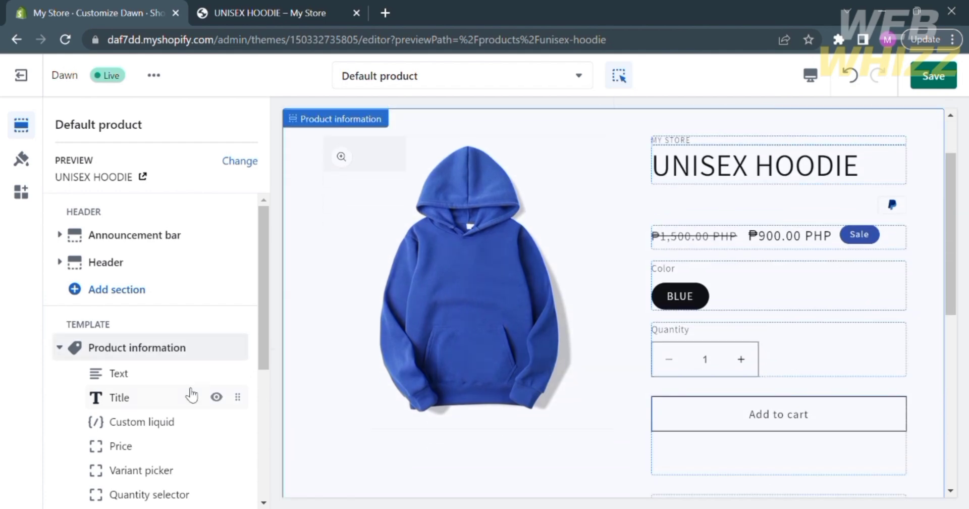
pyautogui.scroll(-3, 192, 394)
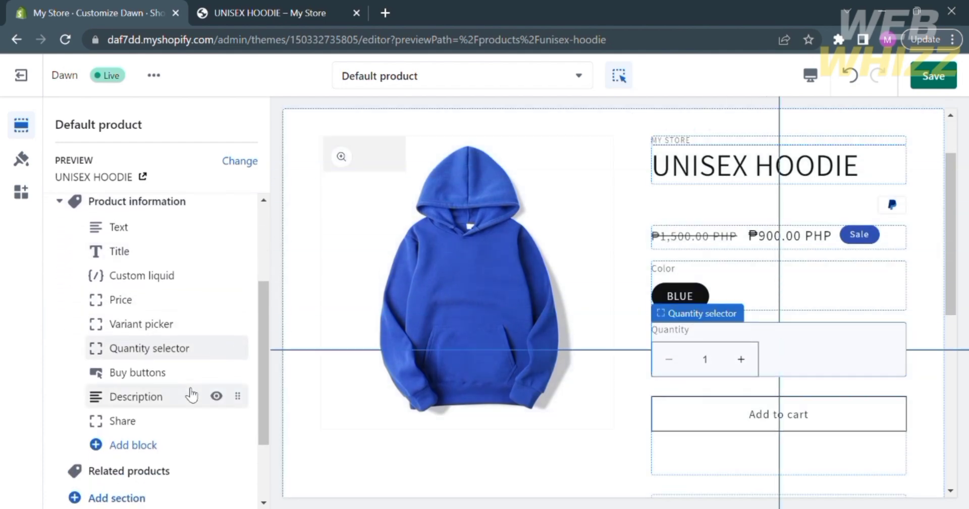
pyautogui.scroll(-1, 191, 393)
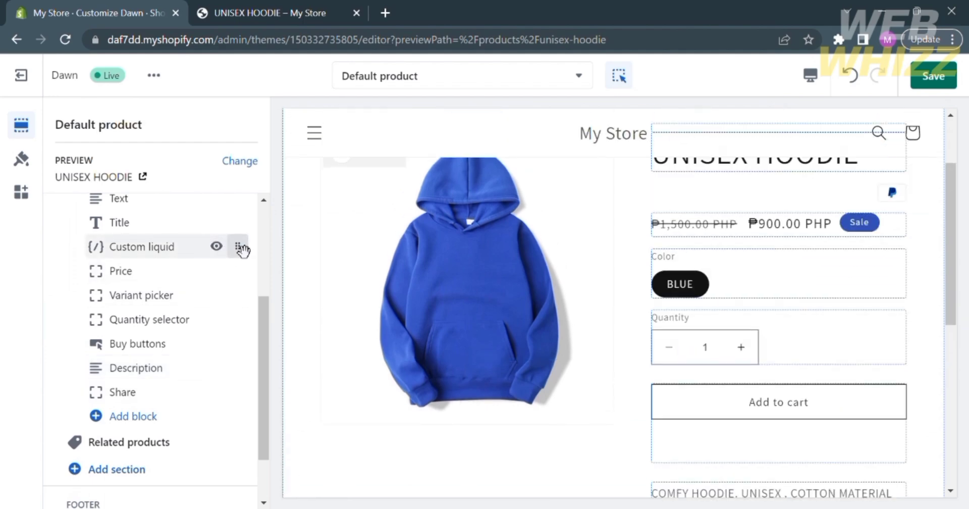
pyautogui.moveTo(242, 249); pyautogui.dragTo(237, 353)
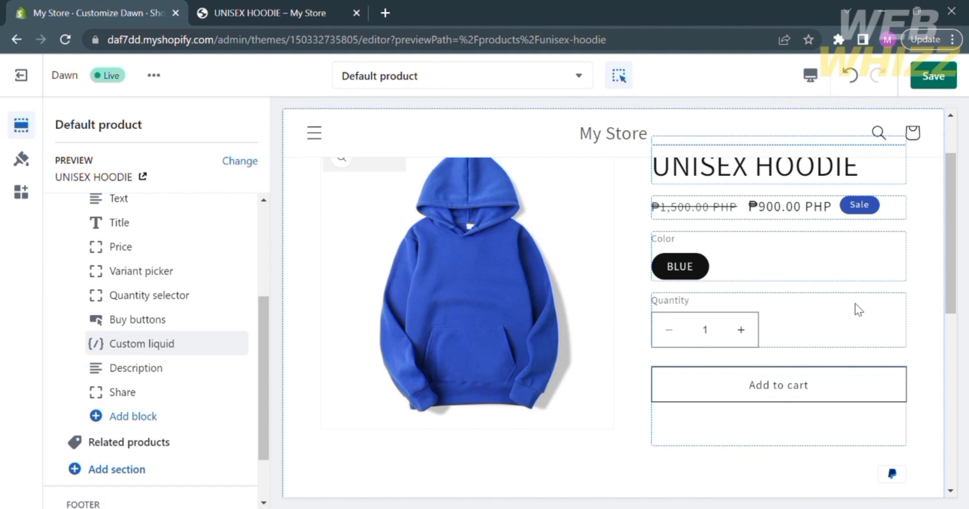
pyautogui.click(930, 301)
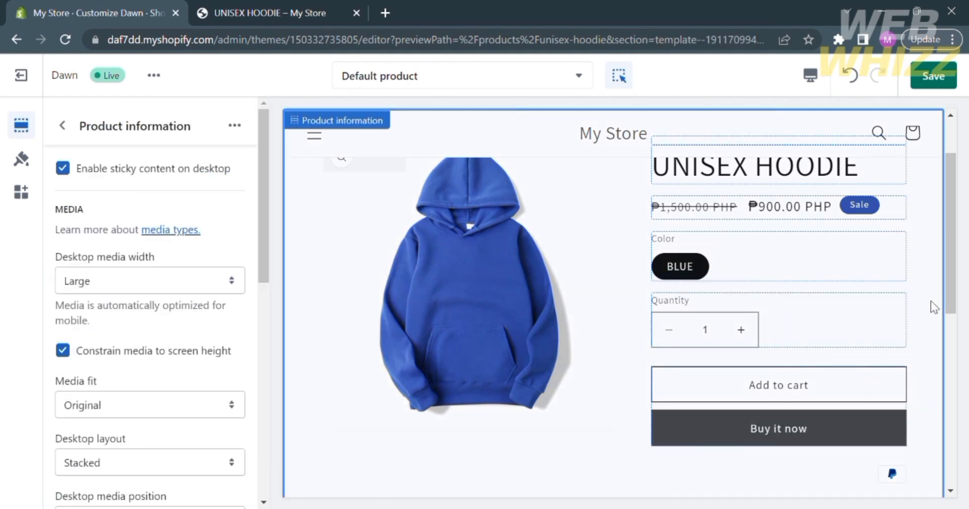
pyautogui.scroll(-3, 930, 301)
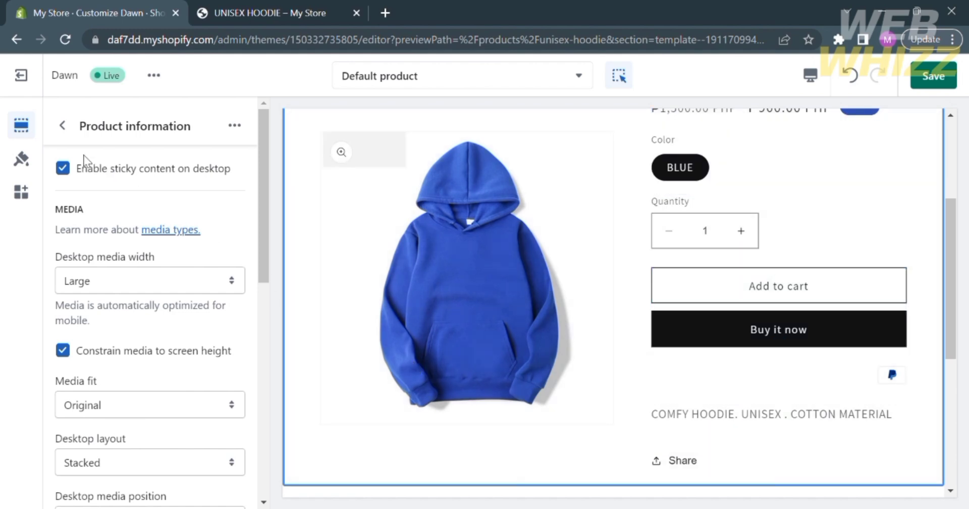
pyautogui.click(63, 126)
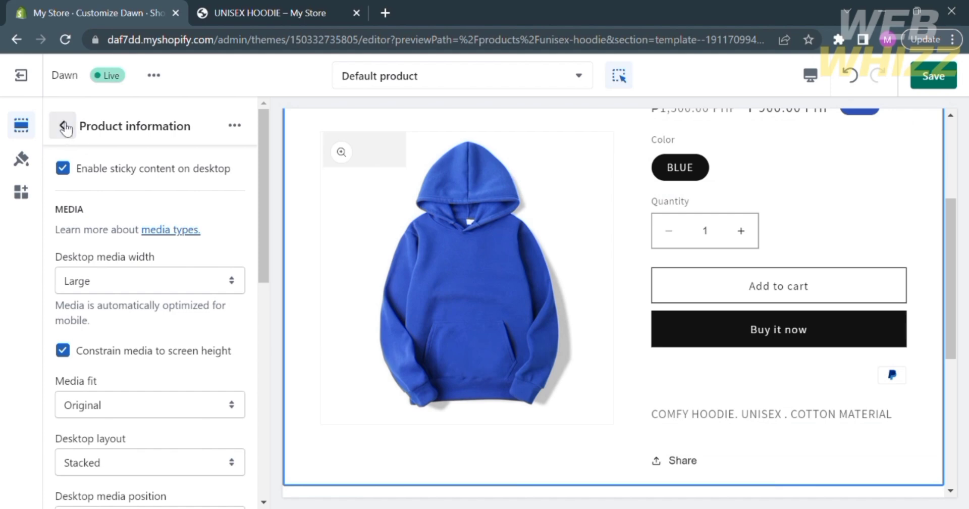
# Step: Return to Themes, collapse the trial notice, and reopen the Dawn theme customizer
pyautogui.click(31, 86)
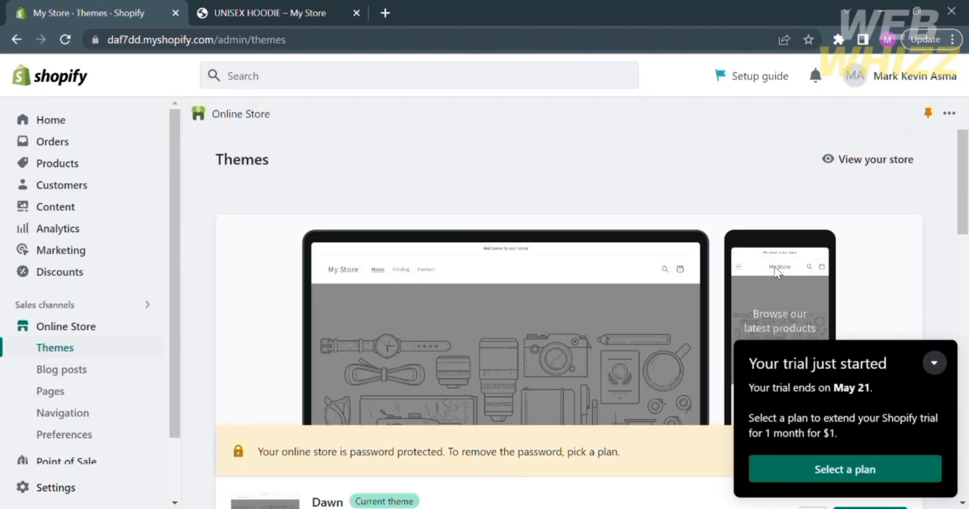
pyautogui.click(934, 365)
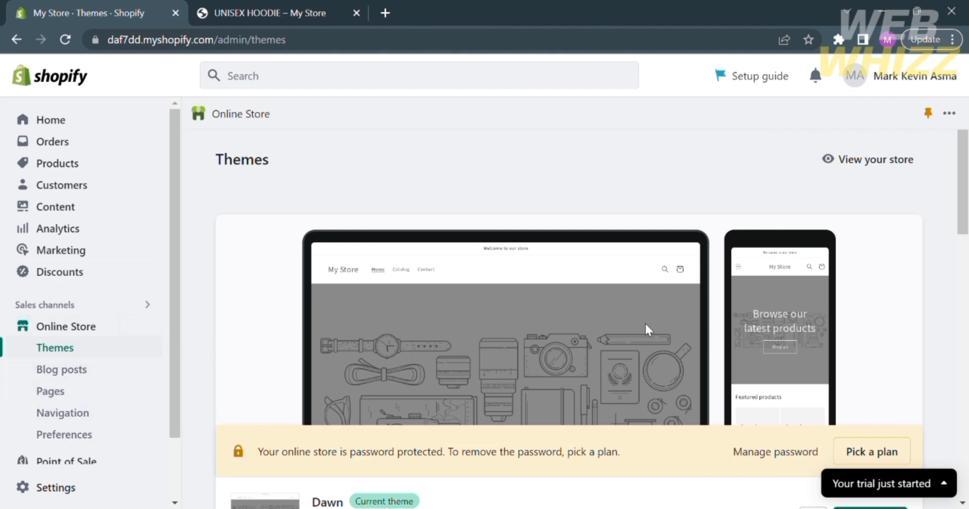
pyautogui.scroll(-4, 667, 321)
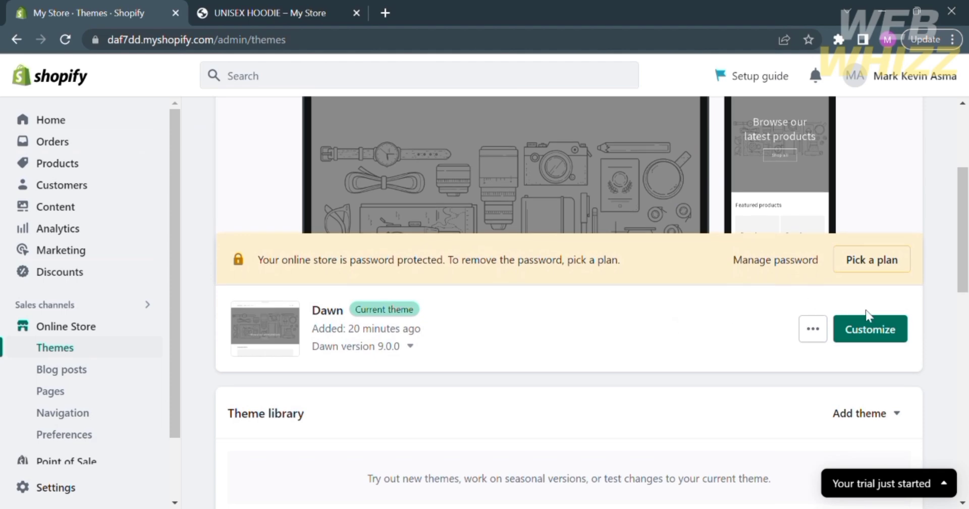
pyautogui.click(878, 336)
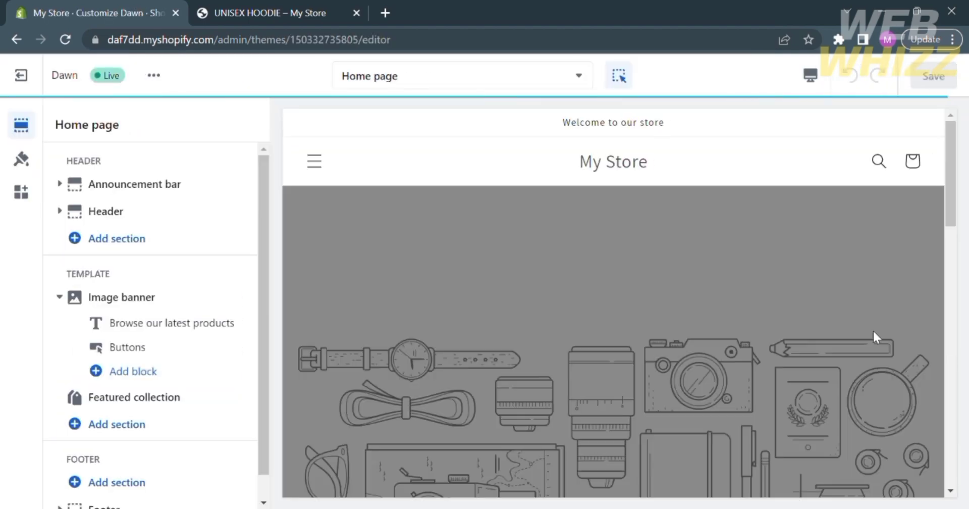
# Step: Switch the editor to the Products > Default product template
pyautogui.click(487, 76)
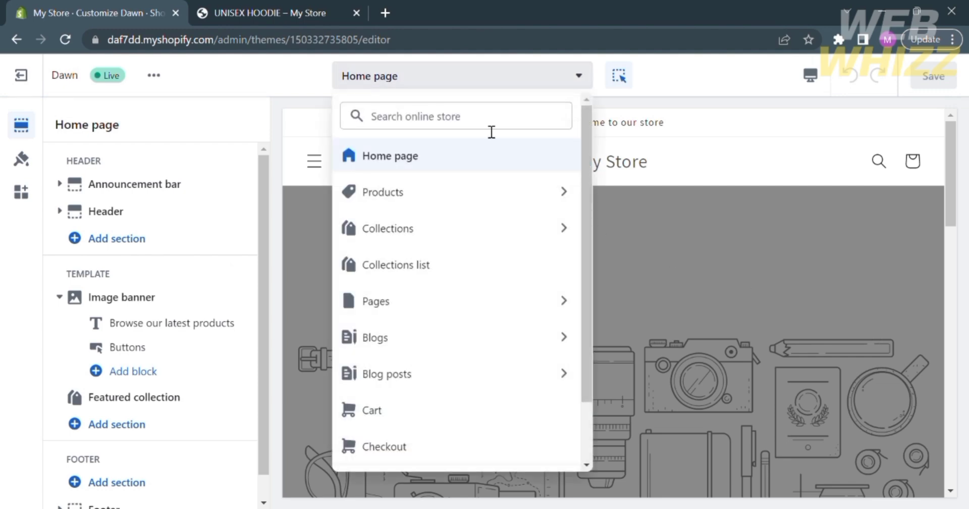
pyautogui.click(489, 203)
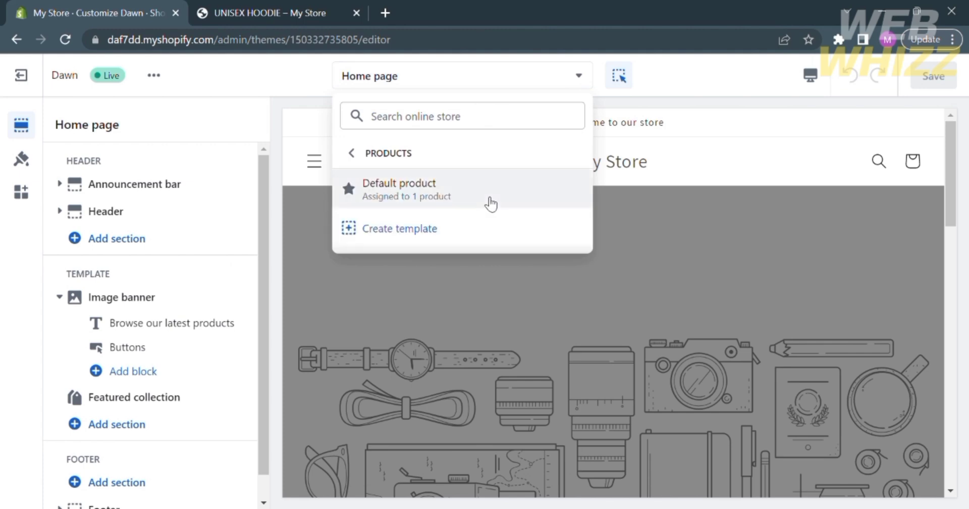
pyautogui.click(459, 190)
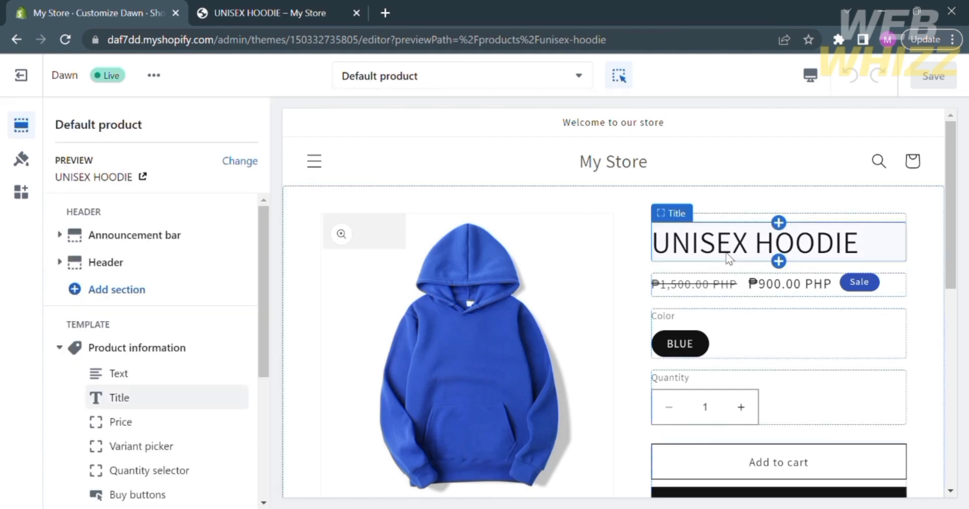
# Step: Open Edit code for the Dawn theme from its ••• actions menu
pyautogui.click(157, 76)
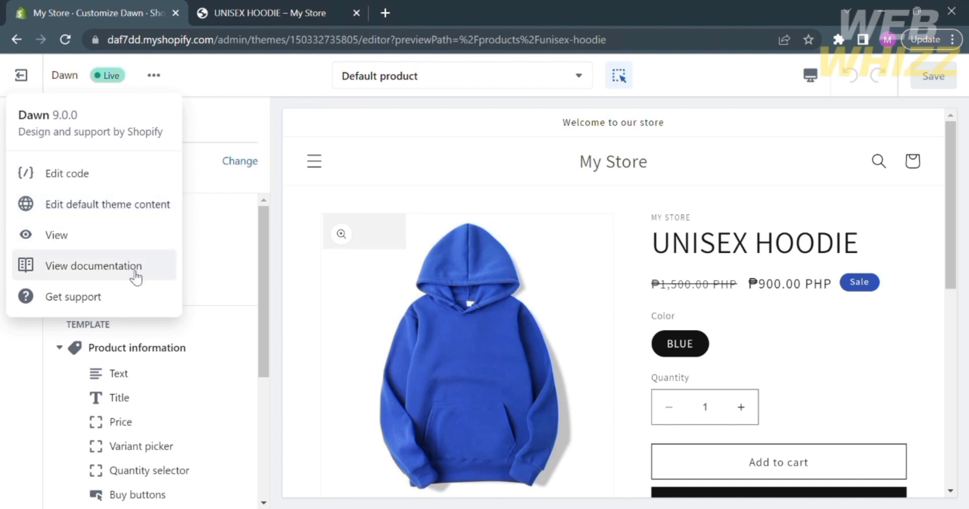
pyautogui.click(102, 170)
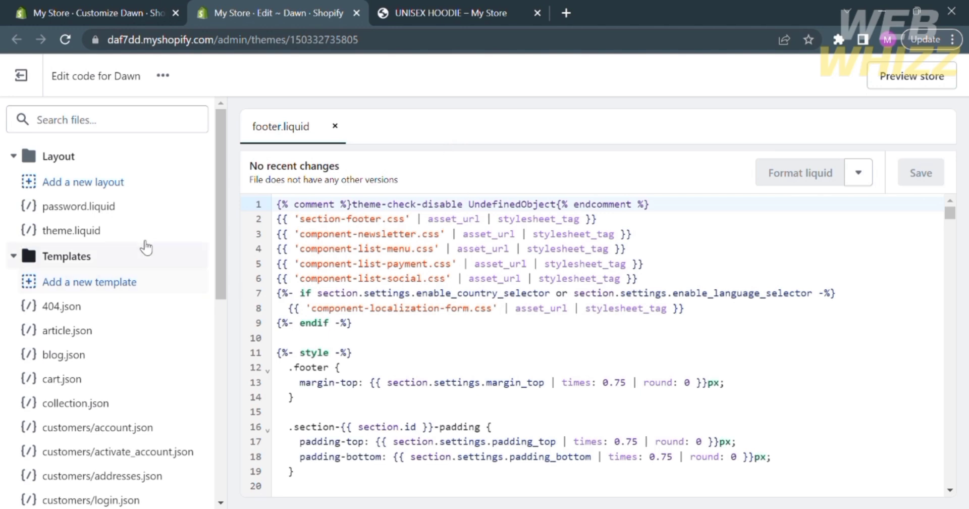
# Step: Search the theme files for 'footer' and open footer.liquid under Sections
pyautogui.click(100, 121)
pyautogui.write('footer')
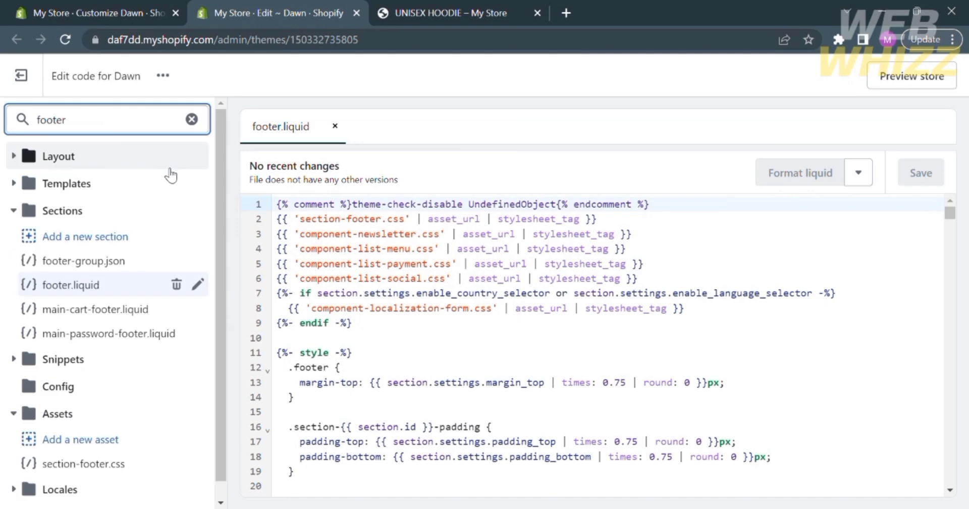
pyautogui.click(106, 294)
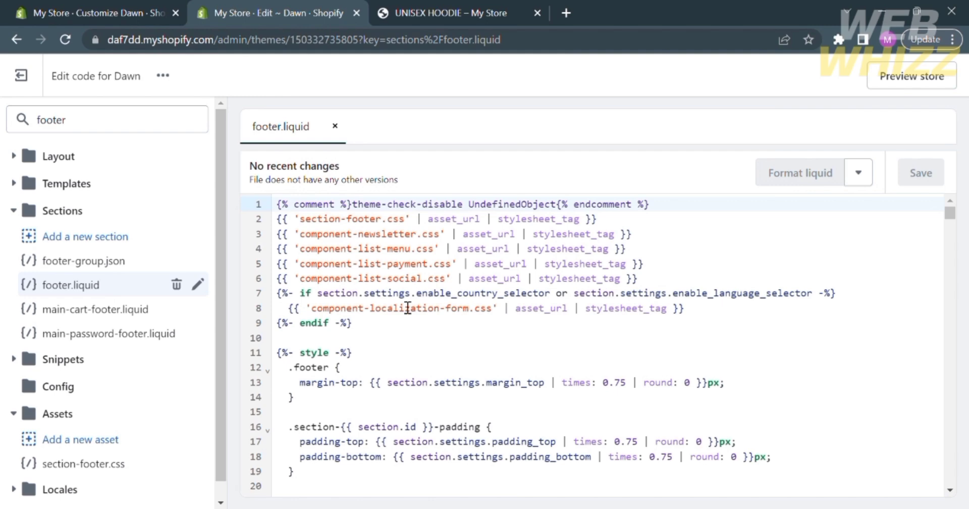
# Step: Scroll footer.liquid down to the footer__payment block near line 320
pyautogui.scroll(-6, 419, 332)
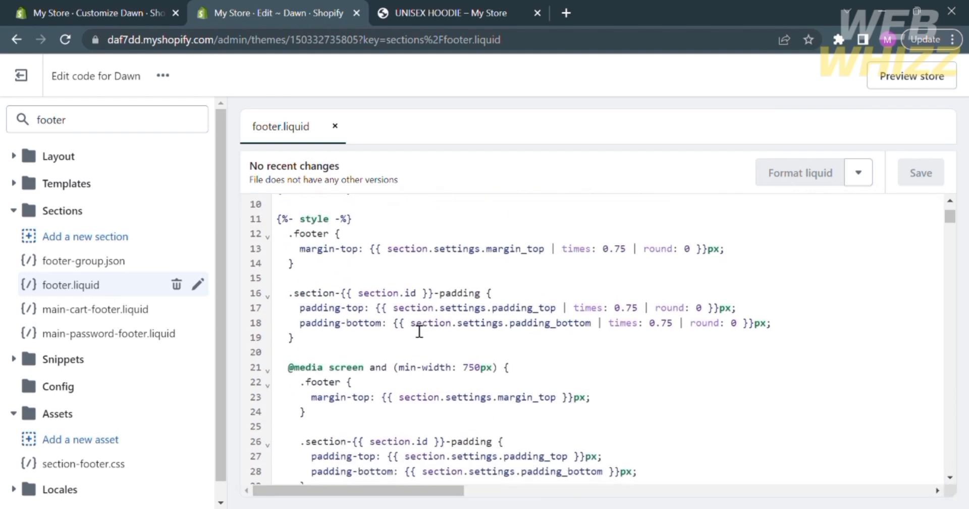
pyautogui.scroll(-10, 419, 331)
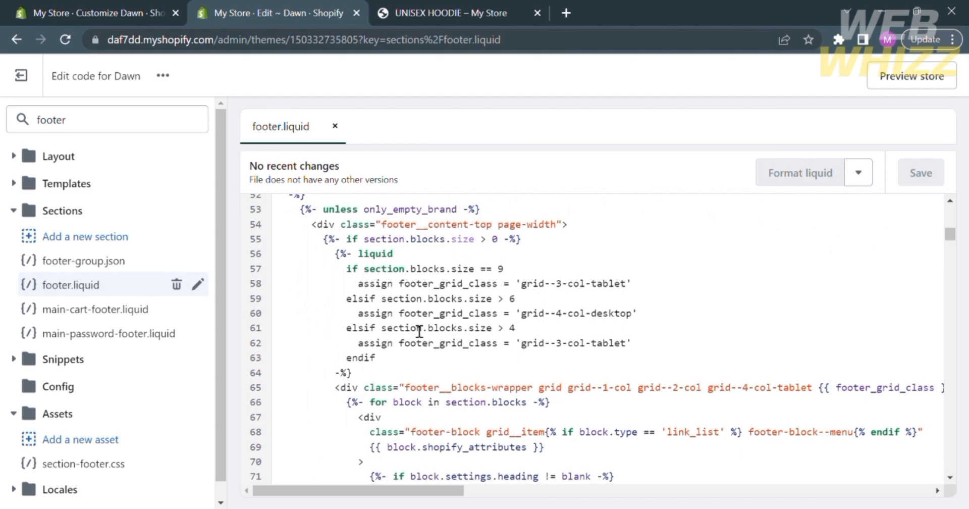
pyautogui.scroll(-17, 419, 331)
pyautogui.scroll(-10, 419, 331)
pyautogui.scroll(-19, 419, 331)
pyautogui.scroll(-20, 419, 331)
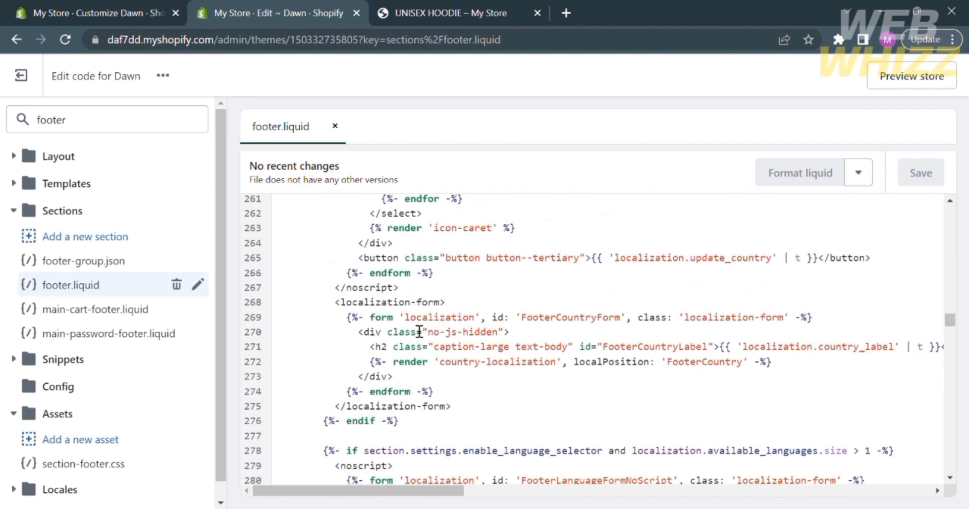
pyautogui.scroll(-17, 419, 331)
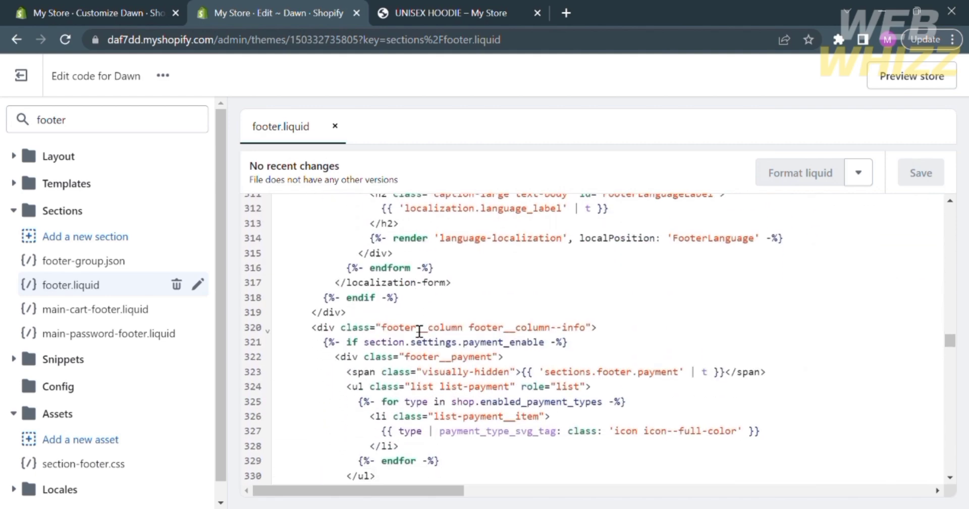
pyautogui.scroll(-1, 419, 331)
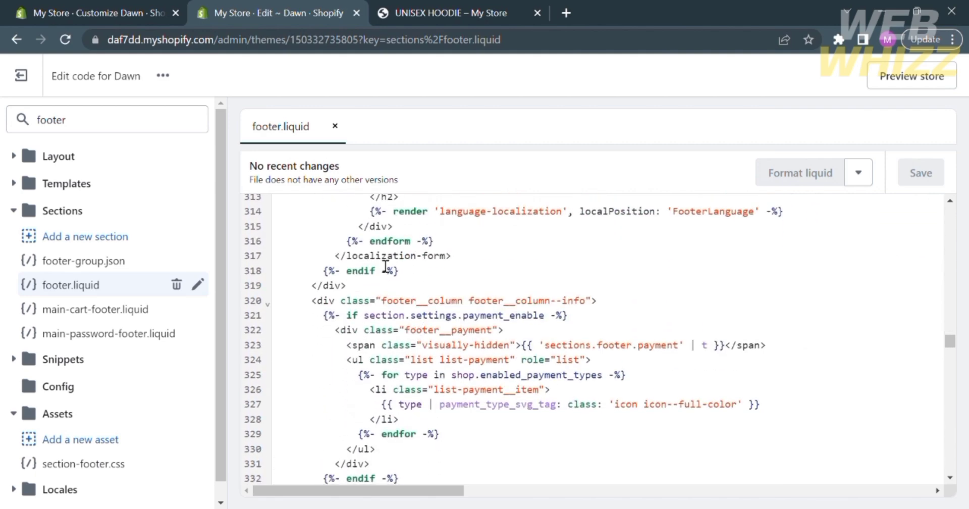
pyautogui.scroll(-2, 509, 311)
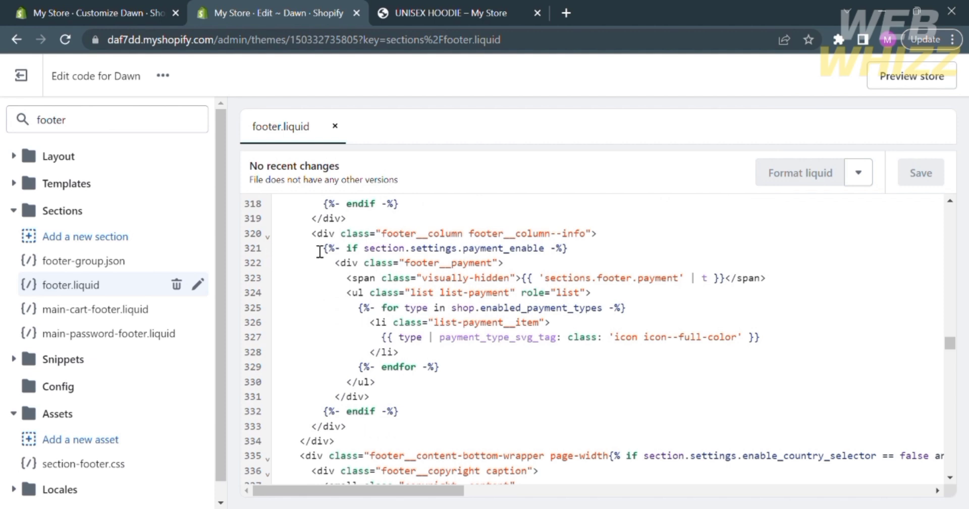
# Step: Copy lines 321–328 of footer.liquid and go back to the Customize Dawn tab
pyautogui.moveTo(312, 247); pyautogui.dragTo(519, 356)
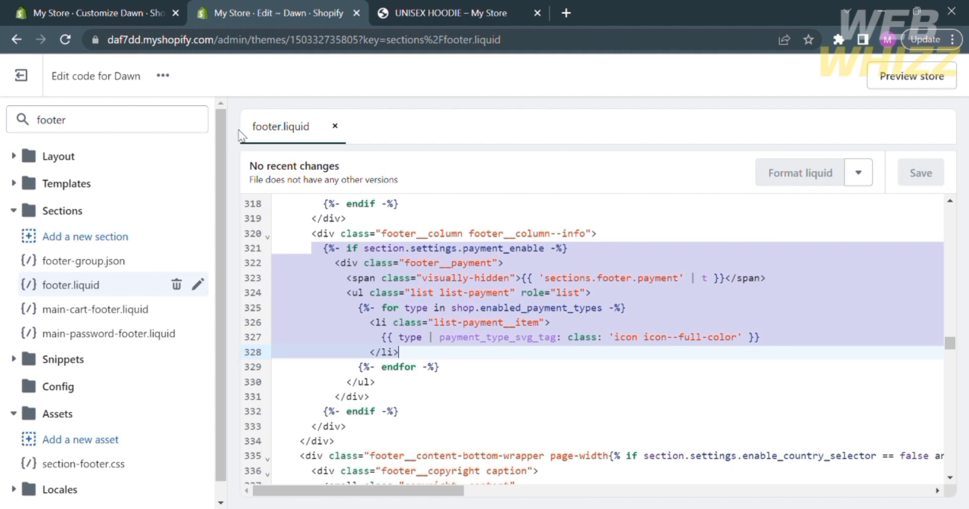
pyautogui.click(122, 7)
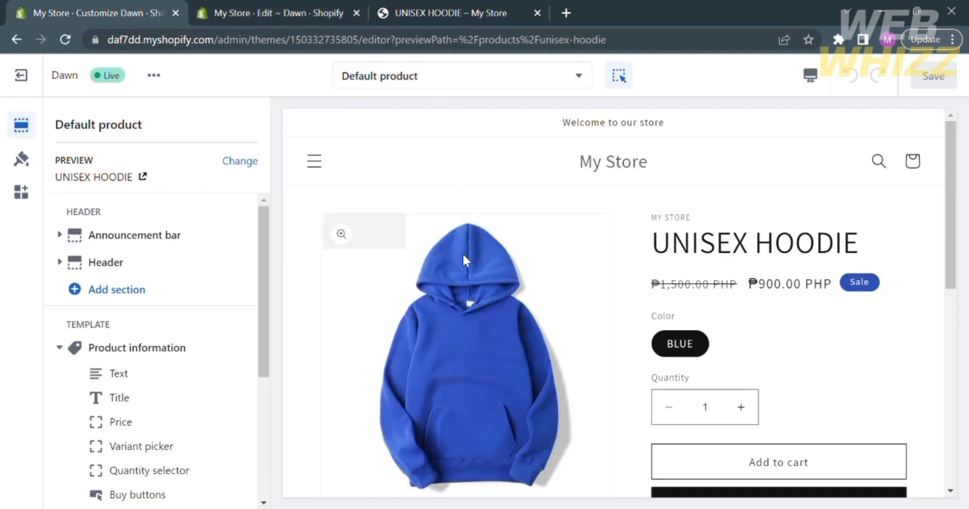
# Step: Show the addable blocks list under Share in the hoodie's Product information section
pyautogui.scroll(-1, 398, 342)
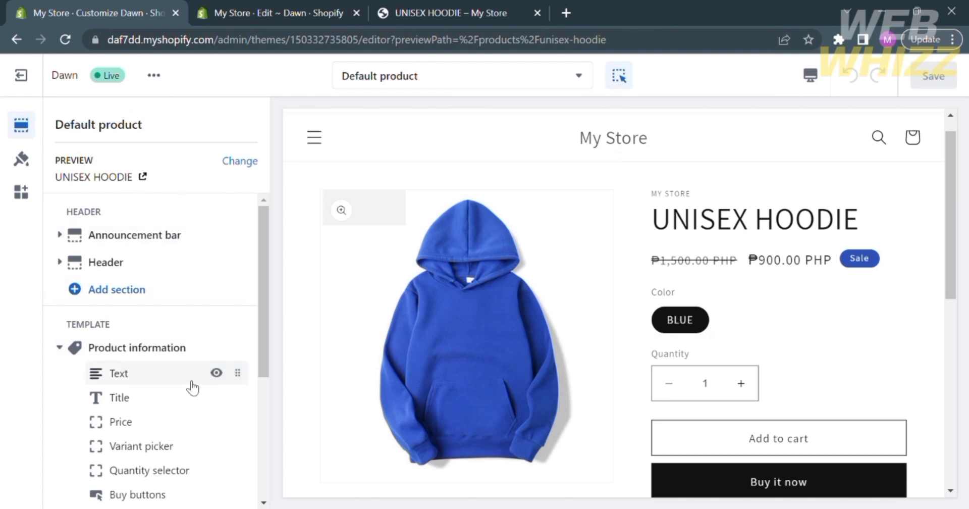
pyautogui.scroll(-1, 191, 386)
pyautogui.scroll(-4, 193, 388)
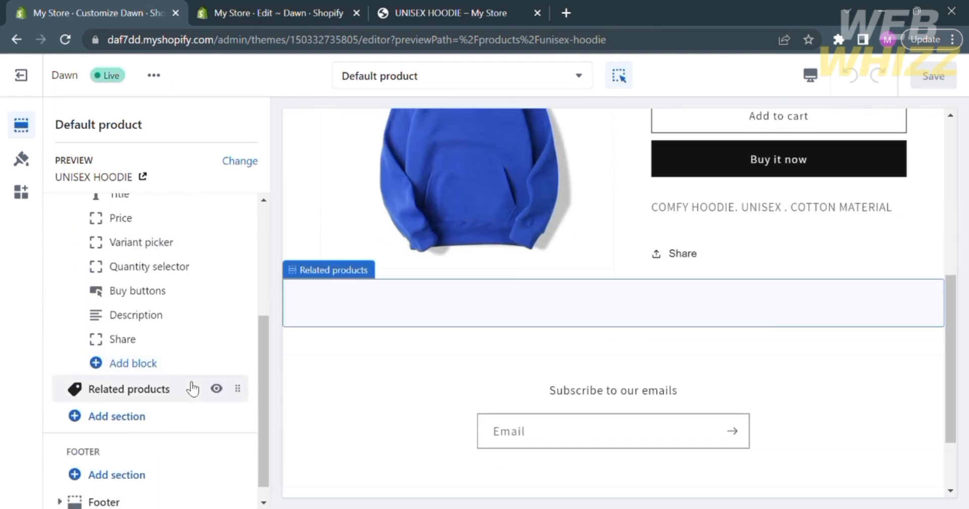
pyautogui.scroll(2, 192, 386)
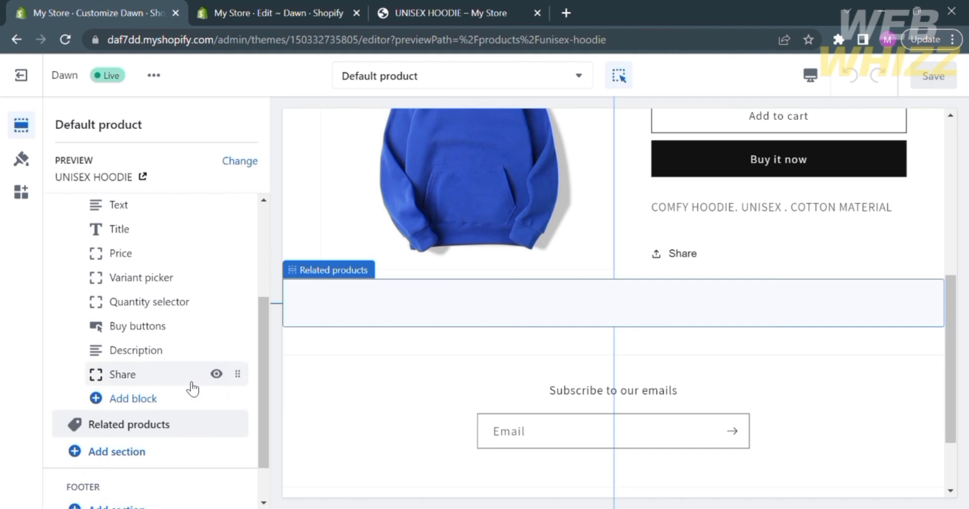
pyautogui.click(202, 405)
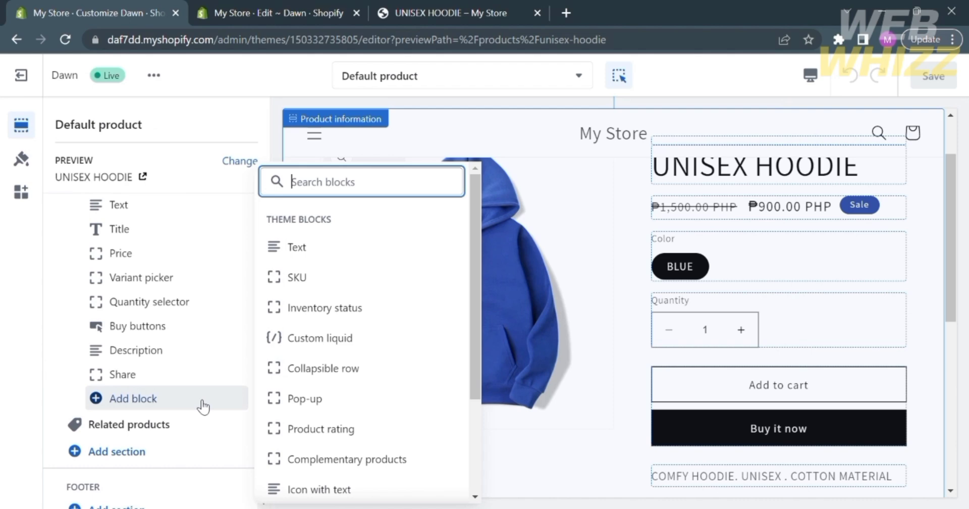
# Step: Add a Custom liquid block and paste the payment-icons code into it, trimming the end
pyautogui.click(346, 338)
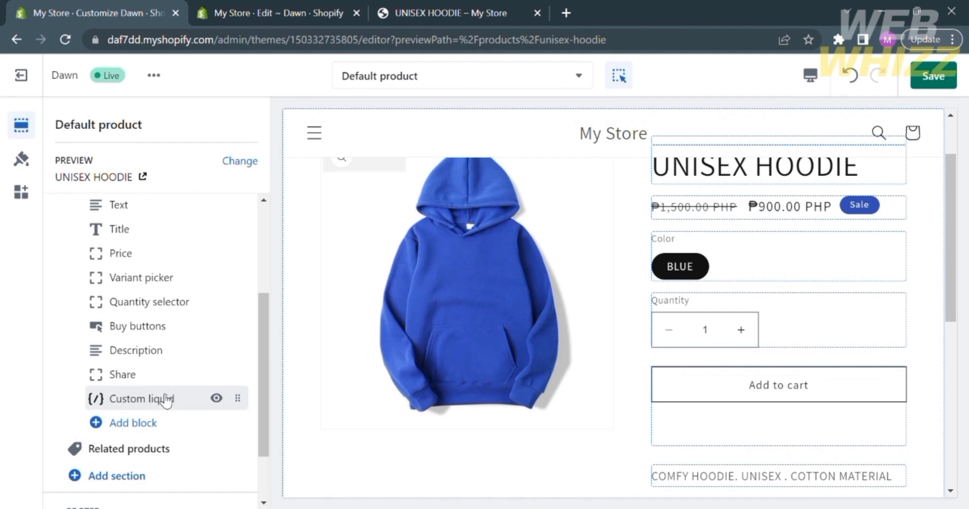
pyautogui.click(166, 400)
pyautogui.click(163, 199)
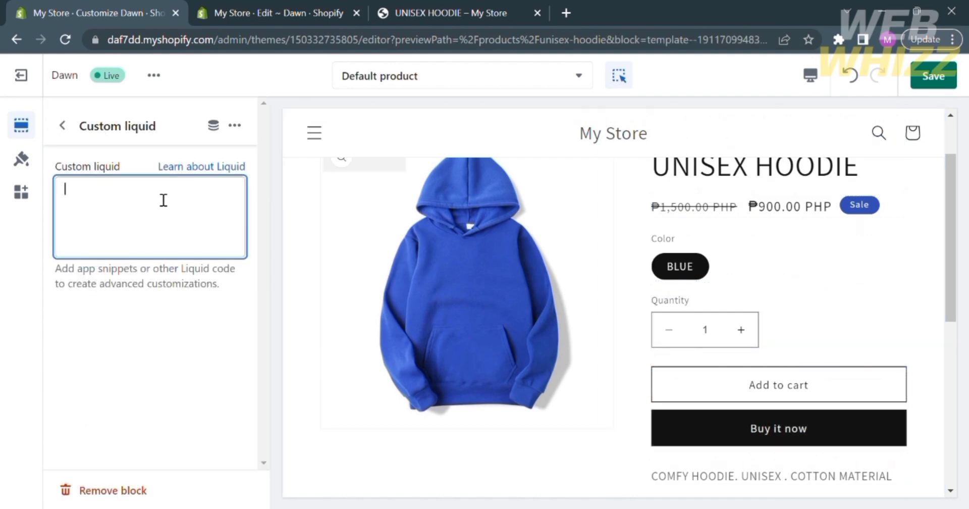
pyautogui.hotkey('ctrl', 'v')
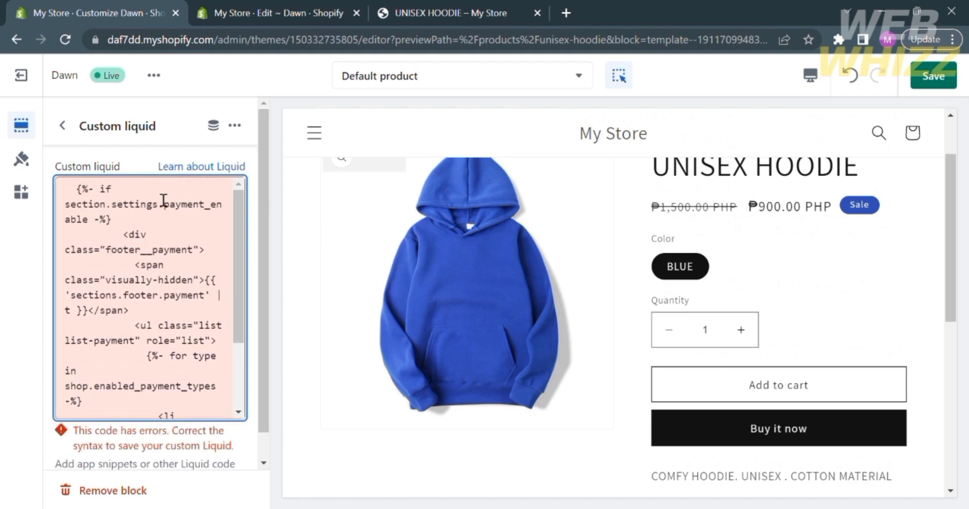
pyautogui.moveTo(182, 438)
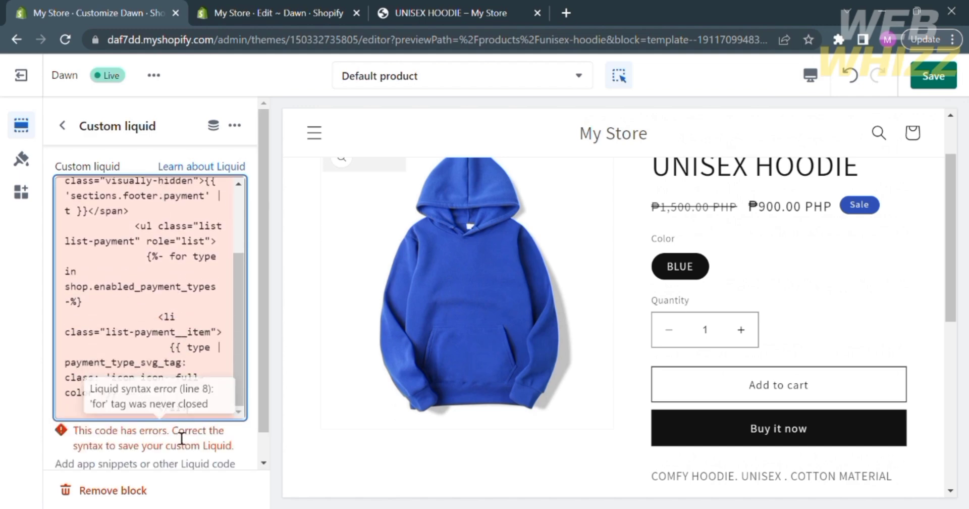
pyautogui.scroll(-1, 182, 438)
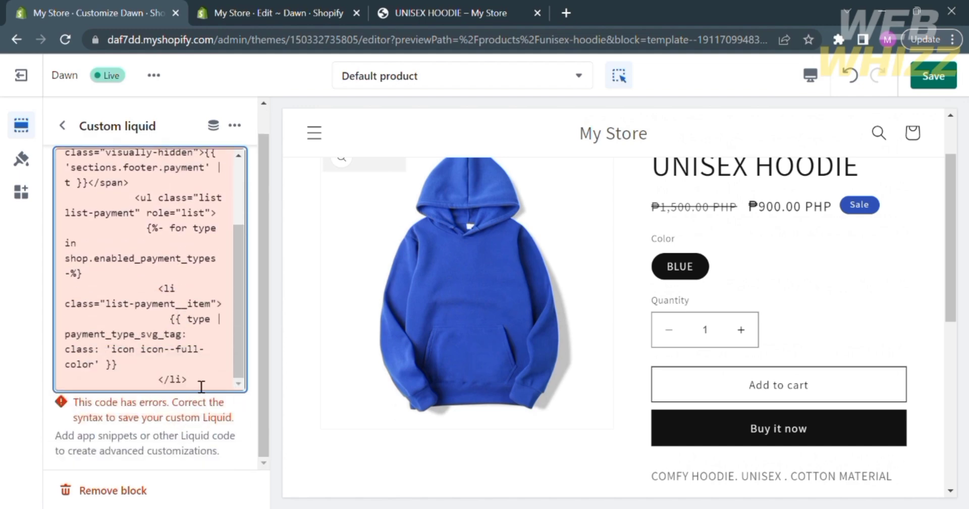
pyautogui.press('BackSpace')
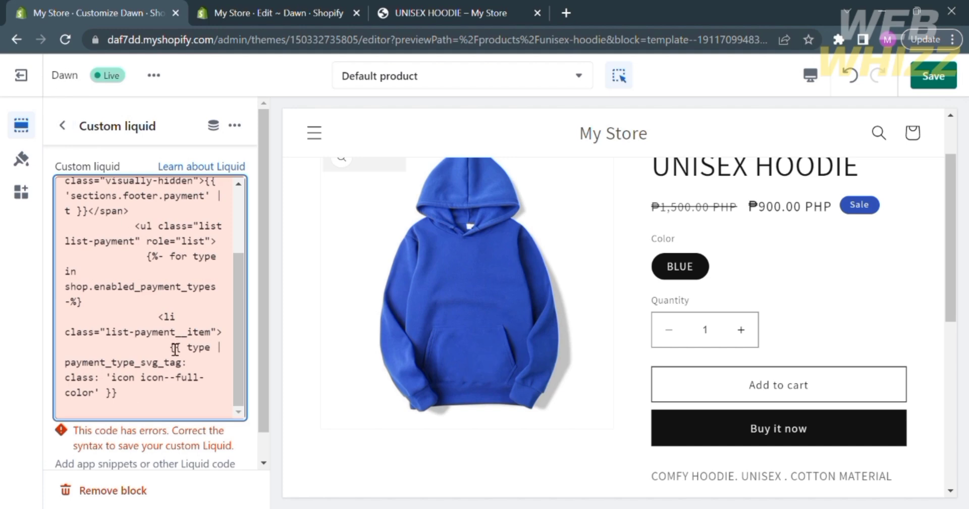
pyautogui.scroll(2, 175, 349)
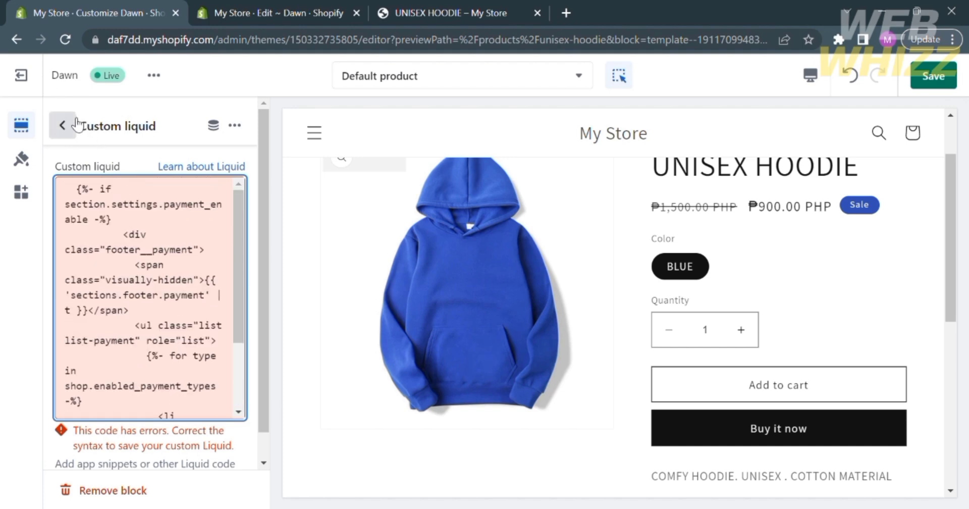
pyautogui.click(61, 125)
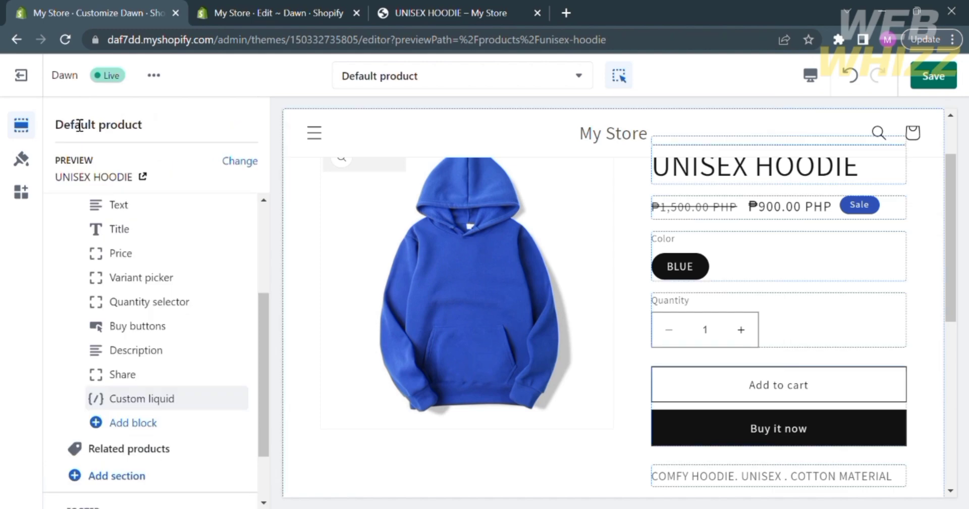
# Step: Reselect payment-code lines 321–328 in the footer.liquid editor
pyautogui.click(255, 7)
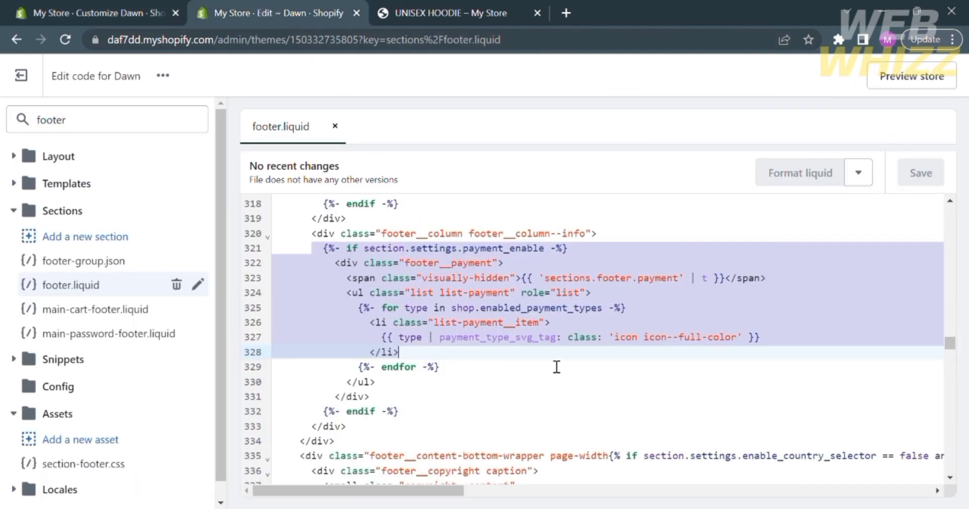
pyautogui.moveTo(461, 356); pyautogui.dragTo(333, 251)
pyautogui.hotkey('ctrl', 'c')
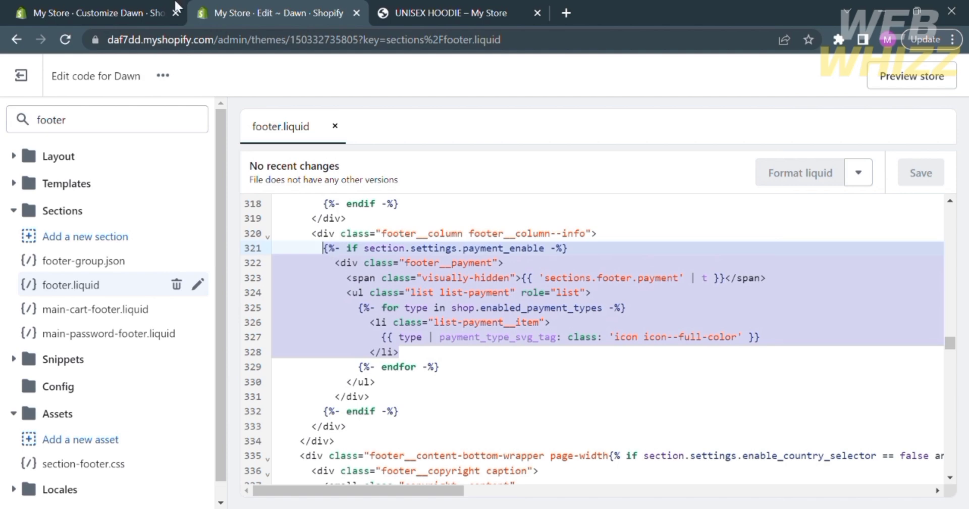
pyautogui.click(93, 9)
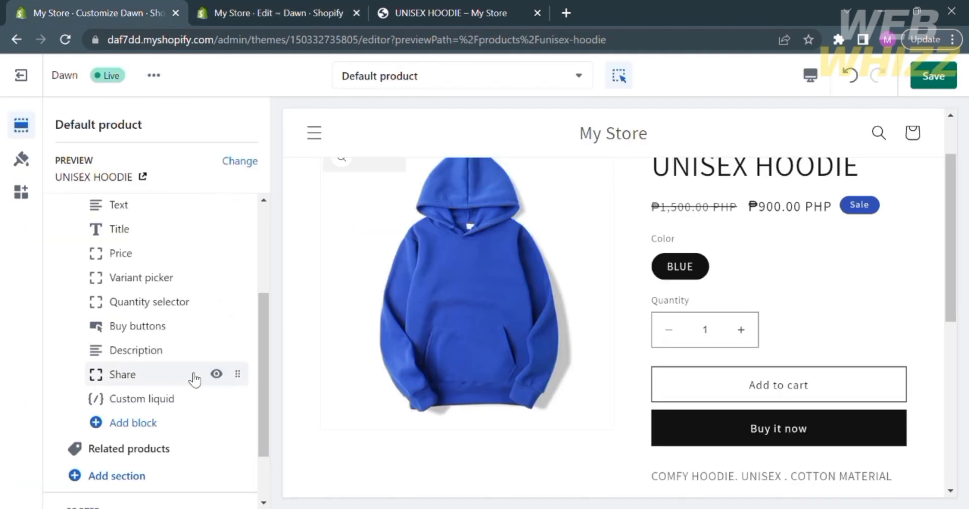
# Step: Paste the footer payment code into the Custom liquid code box, then select it all
pyautogui.scroll(1, 194, 378)
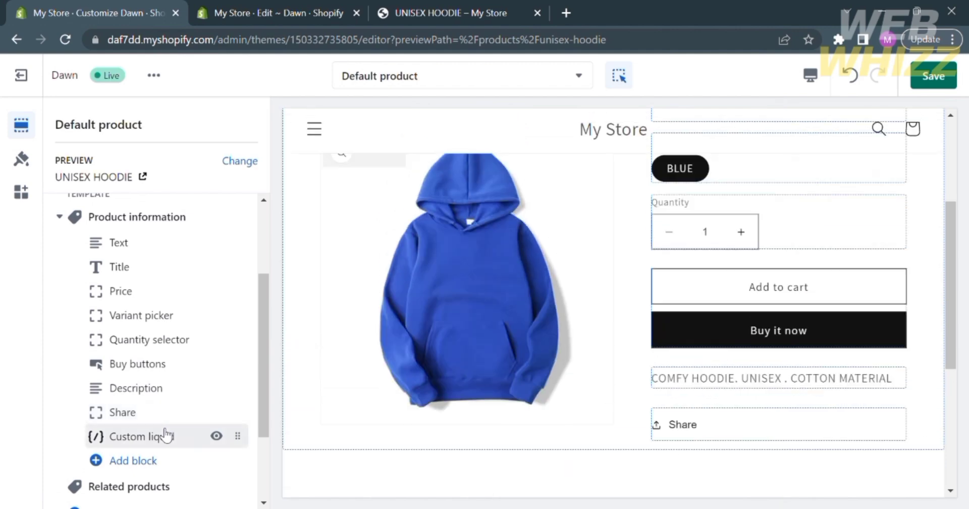
pyautogui.click(166, 435)
pyautogui.click(179, 222)
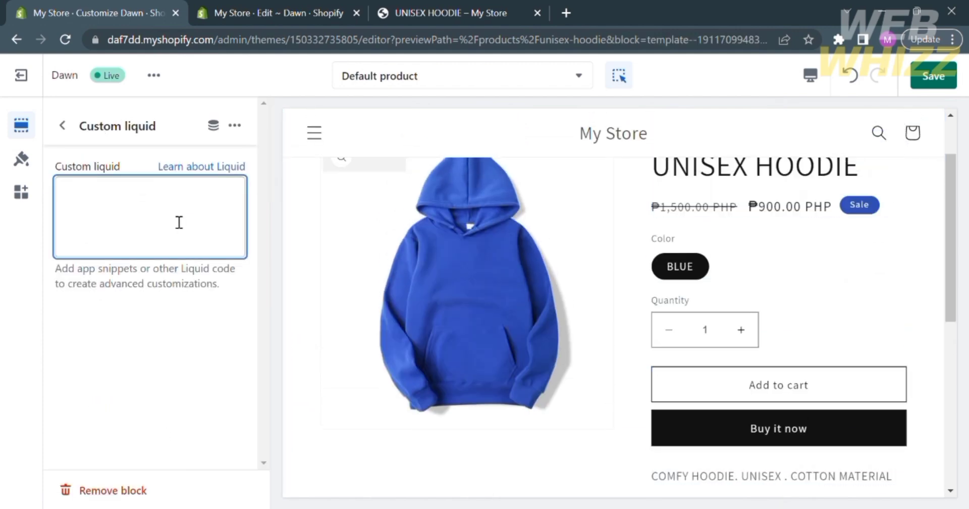
pyautogui.hotkey('ctrl', 'v')
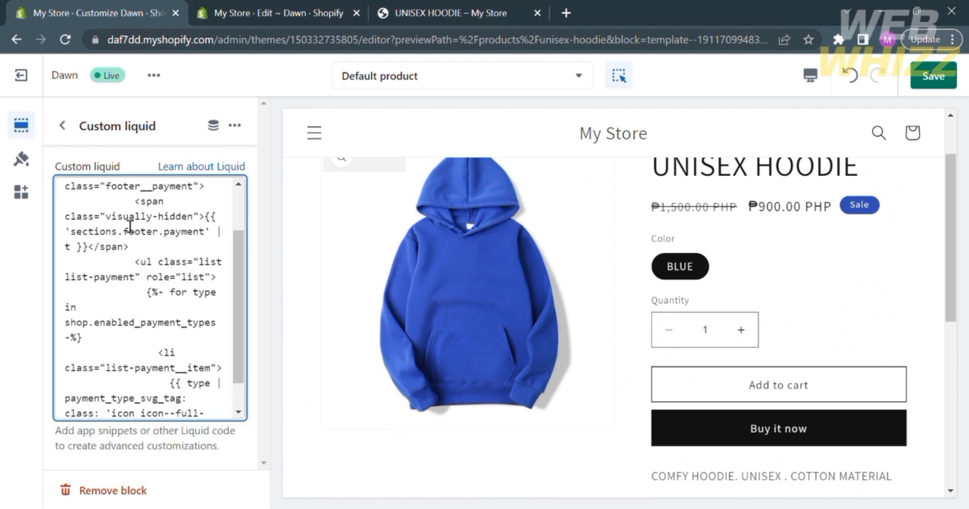
pyautogui.scroll(-2, 135, 222)
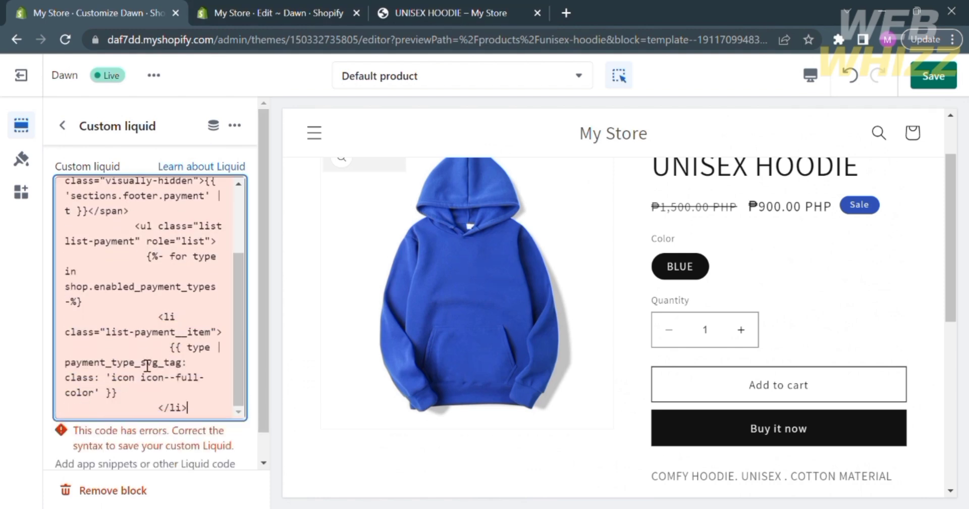
pyautogui.scroll(-1, 145, 430)
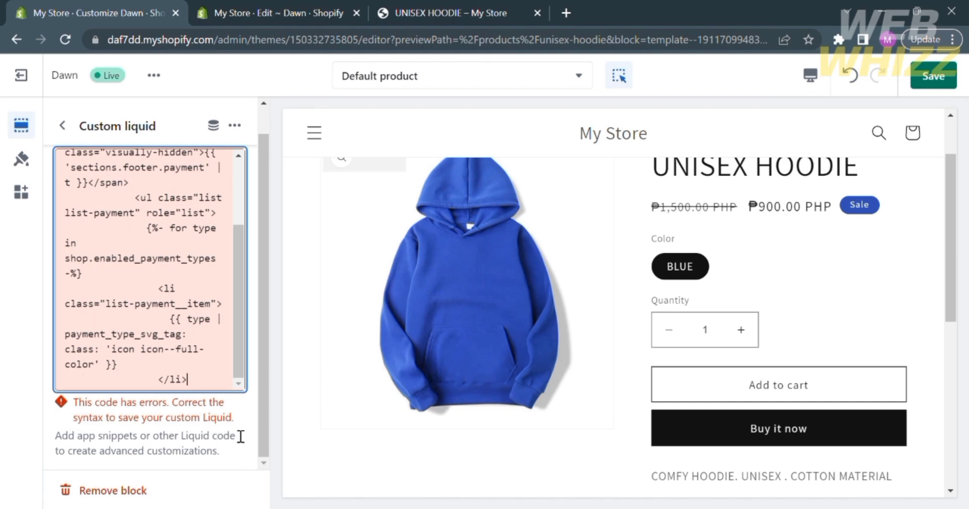
pyautogui.scroll(2, 448, 359)
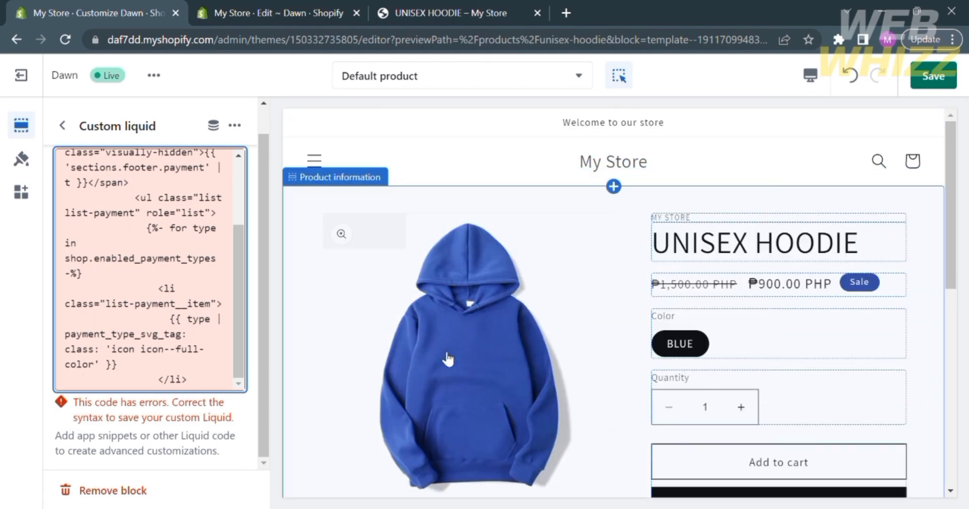
pyautogui.hotkey('ctrl', 'a')
pyautogui.click(444, 12)
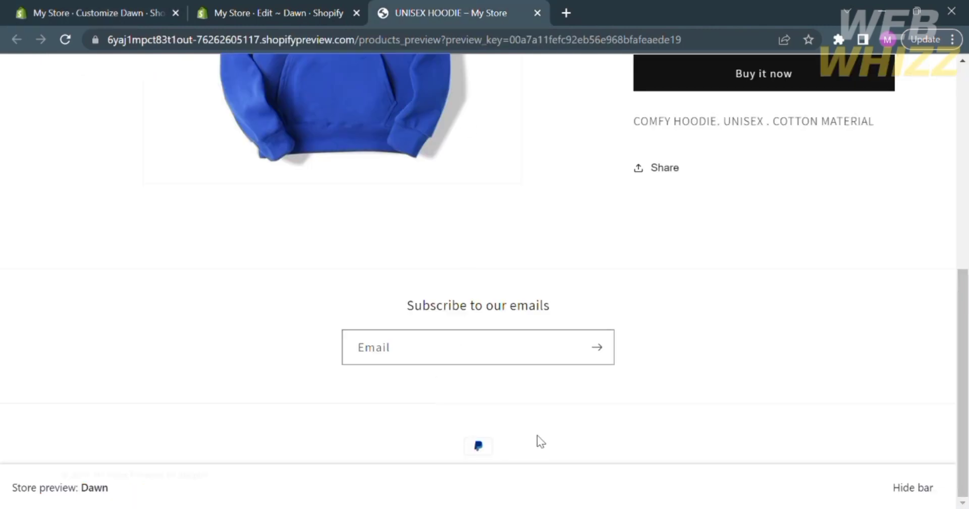
# Step: Inspect the rendered ul.list-payment PayPal icon list in DevTools, then return to the theme editor
pyautogui.hotkey('ctrl', 'shift', 'c')
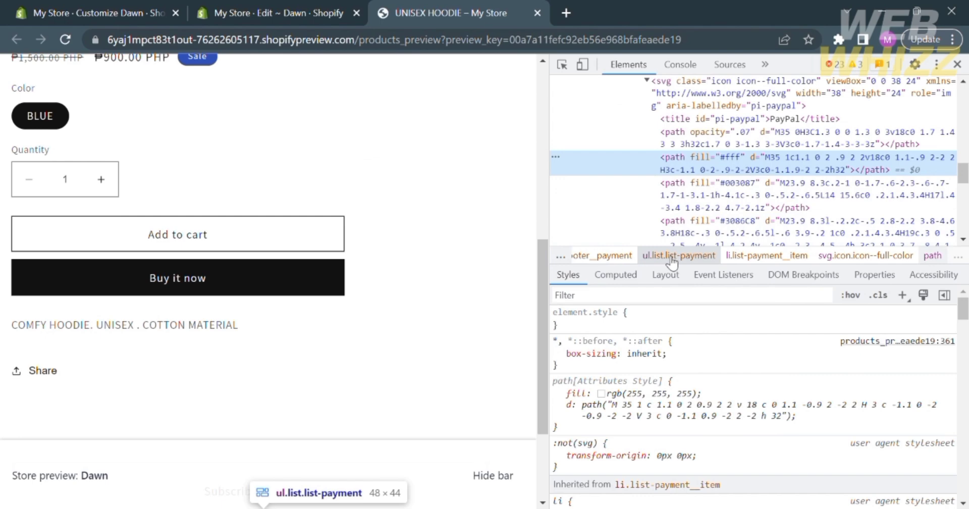
pyautogui.click(676, 256)
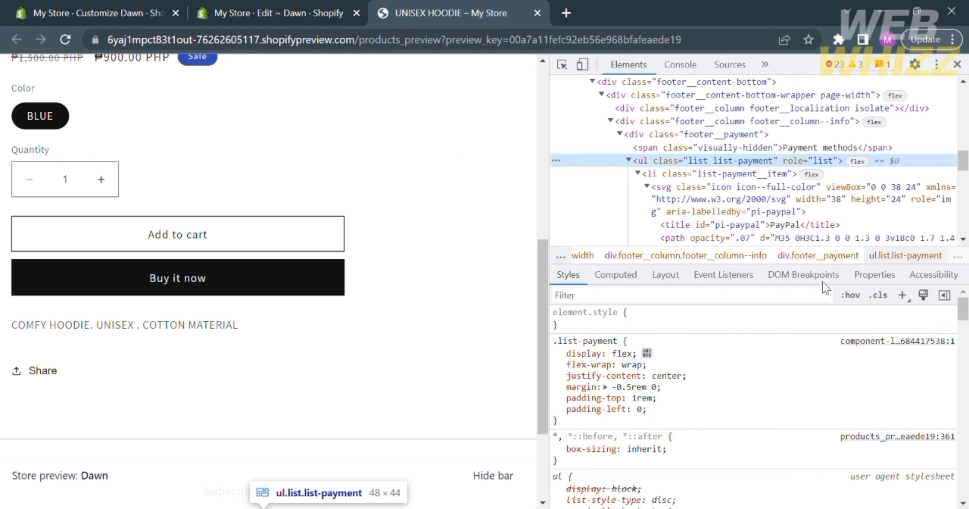
pyautogui.click(157, 9)
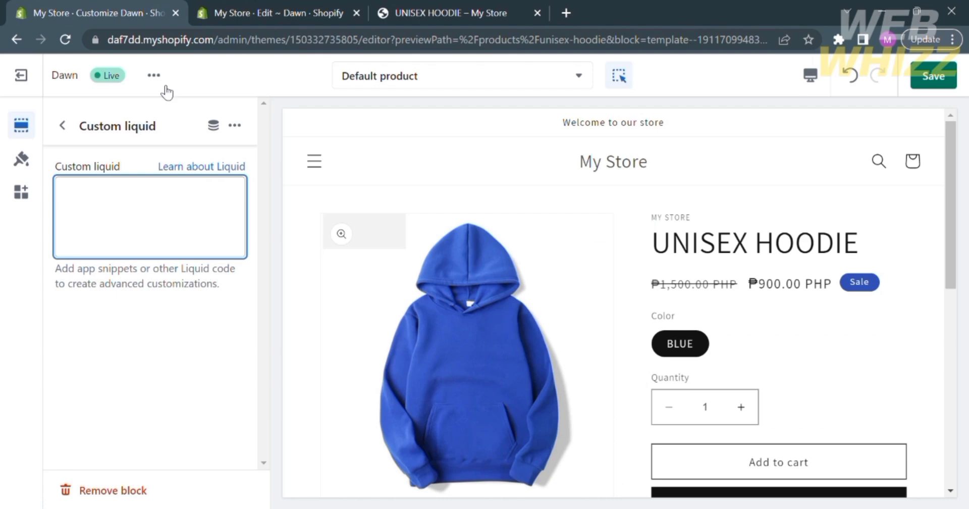
# Step: Paste the copied PayPal icon markup into the Custom liquid box
pyautogui.hotkey('ctrl', 'v')
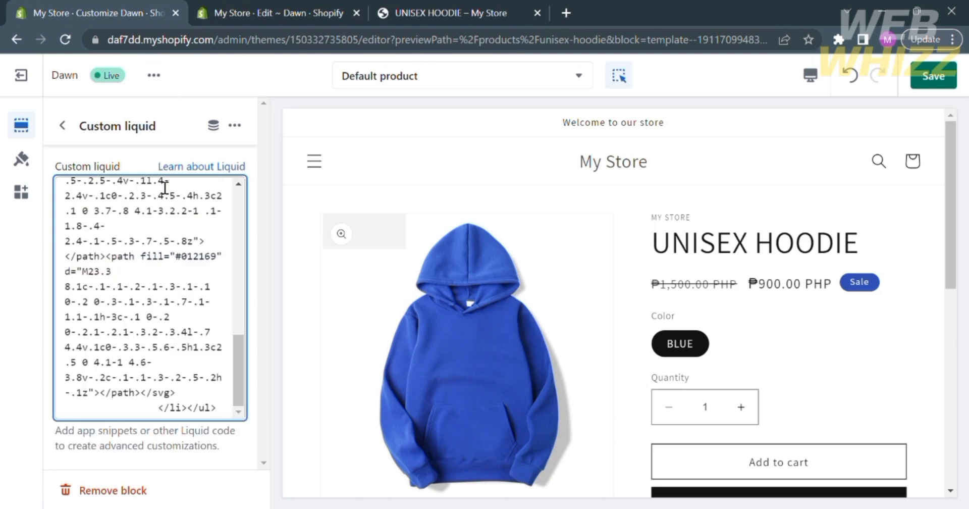
pyautogui.press('Return')
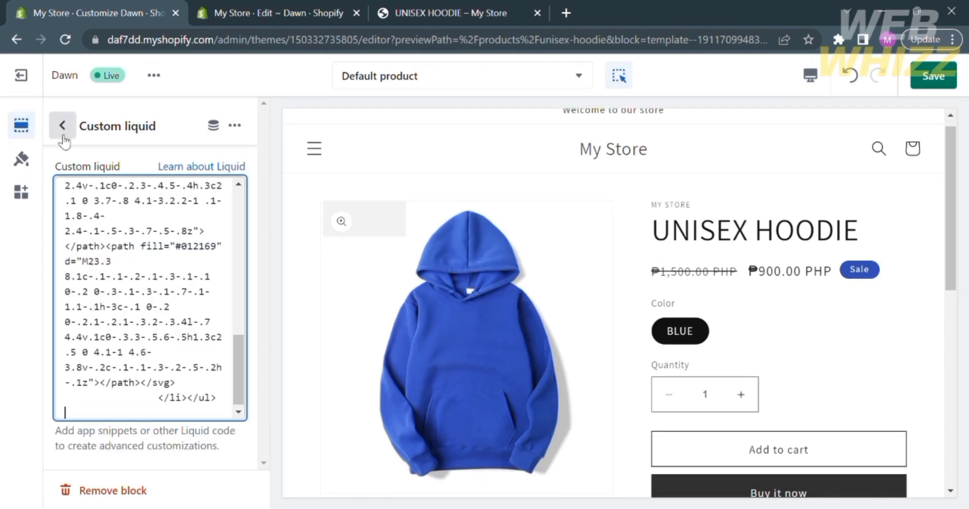
pyautogui.click(62, 132)
# Step: Move the Custom liquid block between Buy buttons and Description and check the preview
pyautogui.scroll(-1, 449, 320)
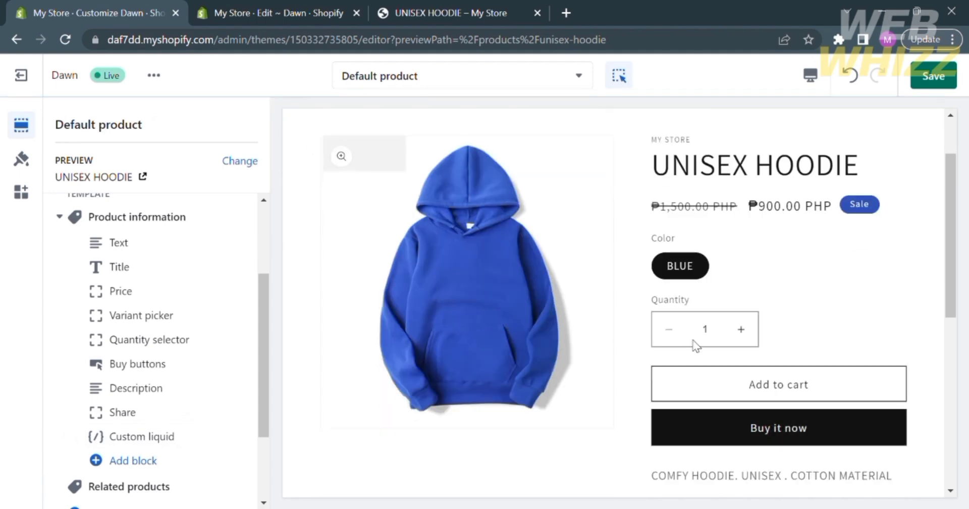
pyautogui.moveTo(211, 435)
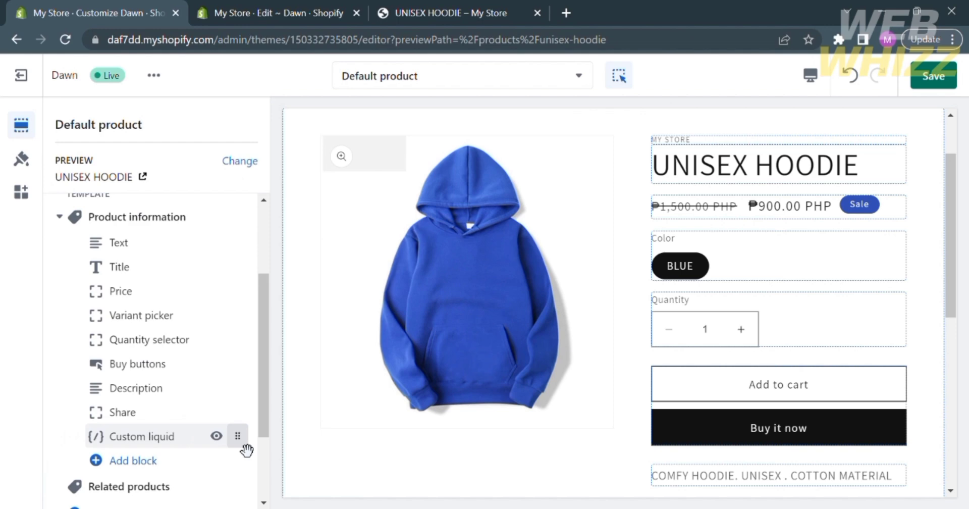
pyautogui.moveTo(246, 449); pyautogui.dragTo(243, 389)
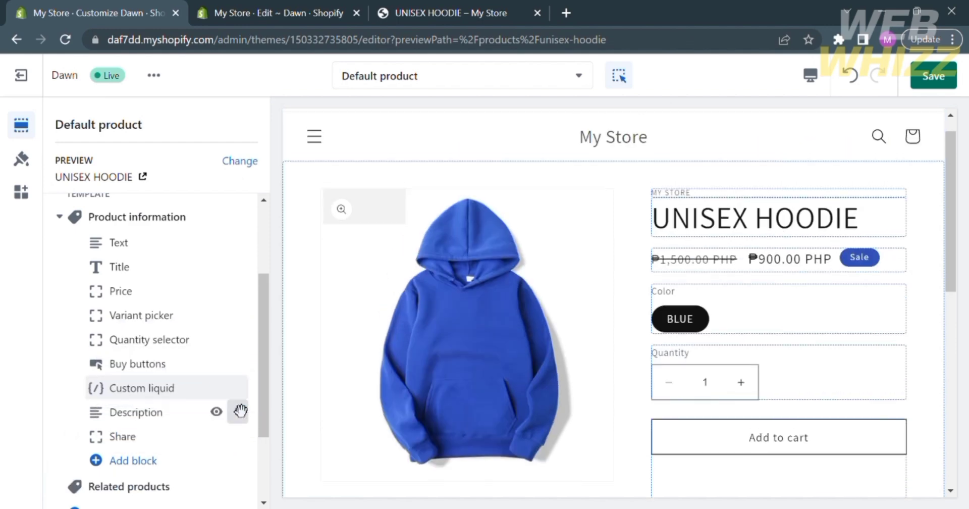
pyautogui.scroll(-2, 699, 395)
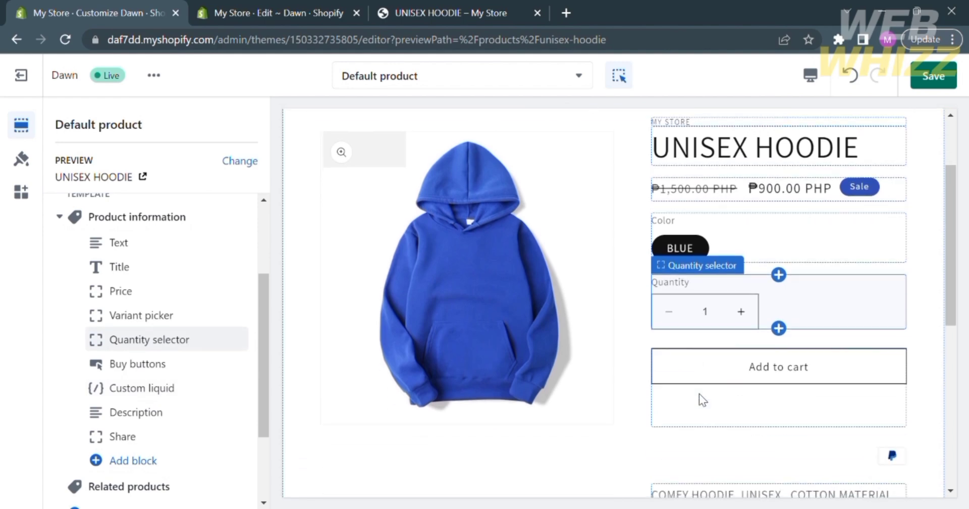
pyautogui.click(492, 444)
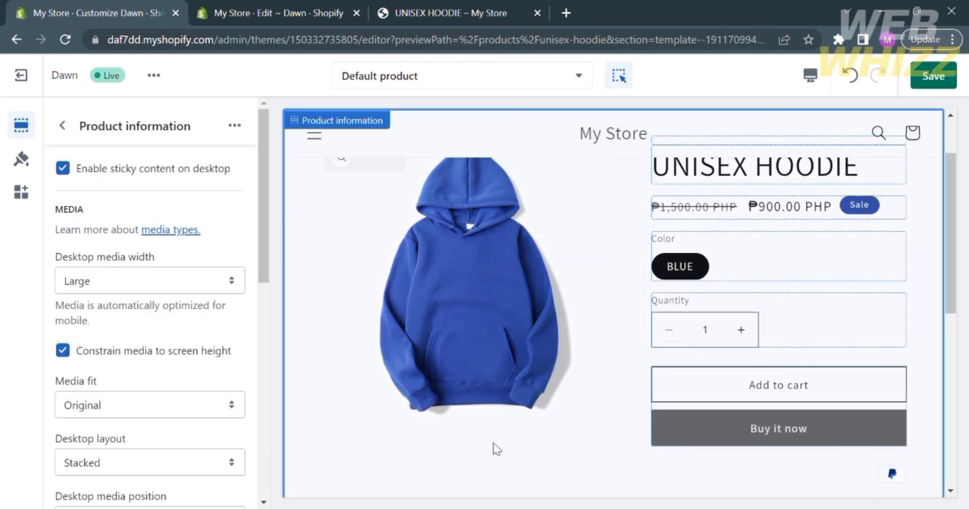
pyautogui.scroll(-3, 895, 483)
pyautogui.click(444, 13)
pyautogui.click(84, 7)
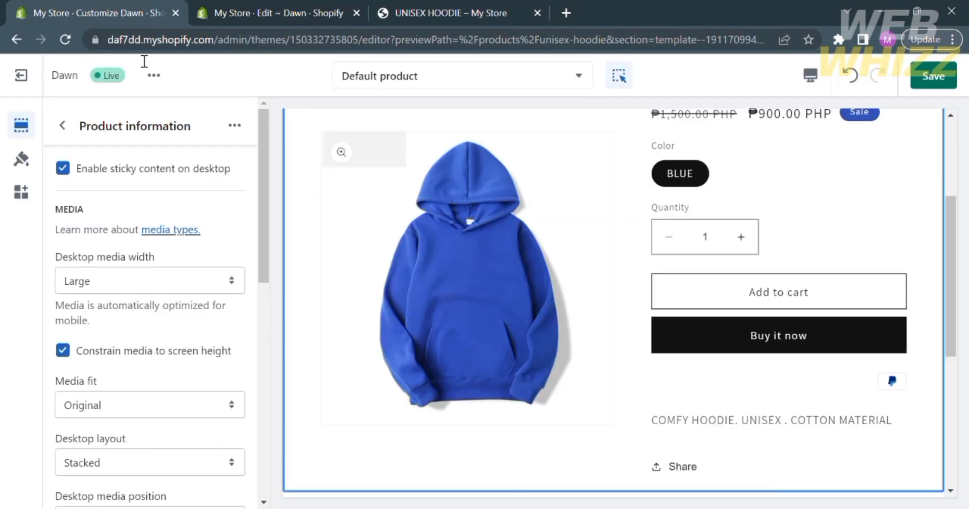
# Step: Save the theme and reload the hoodie preview to confirm the PayPal icon under Buy it now
pyautogui.click(951, 83)
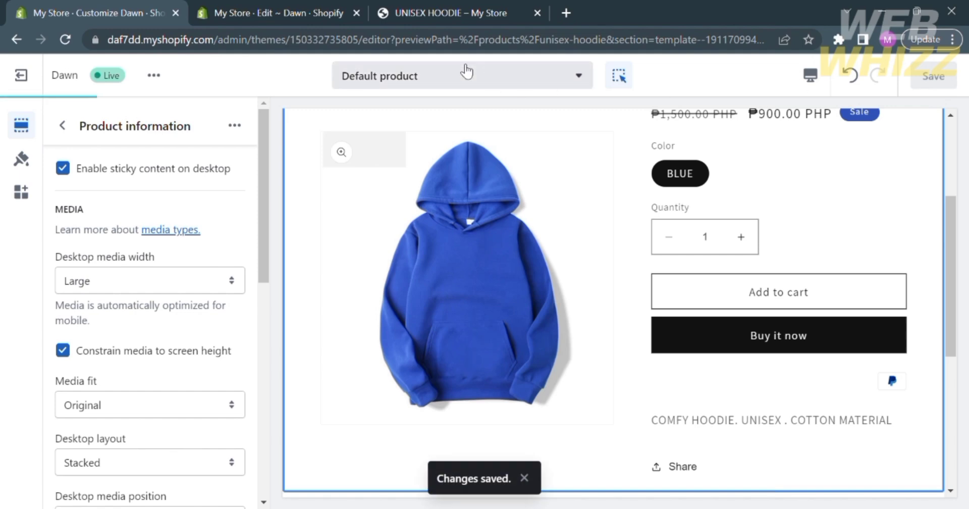
pyautogui.click(477, 2)
pyautogui.click(453, 49)
pyautogui.press('Return')
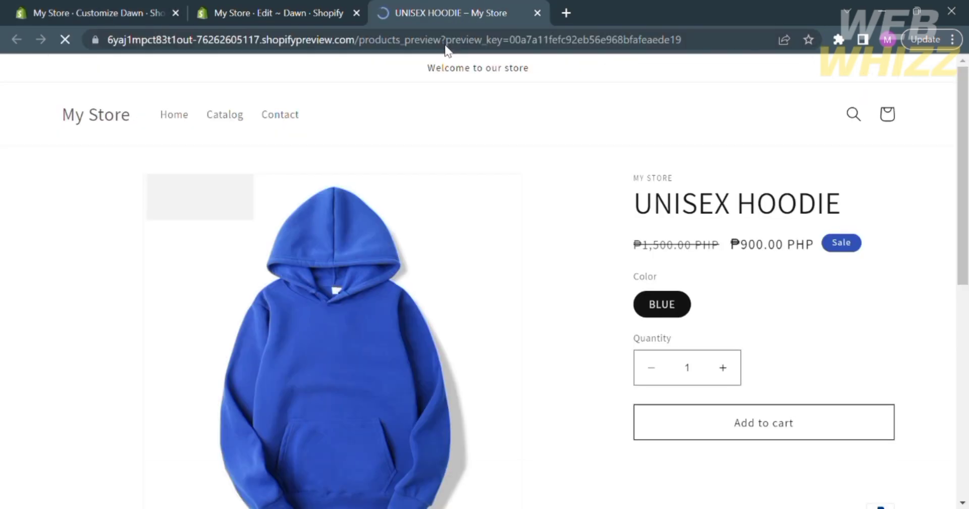
pyautogui.scroll(-2, 586, 330)
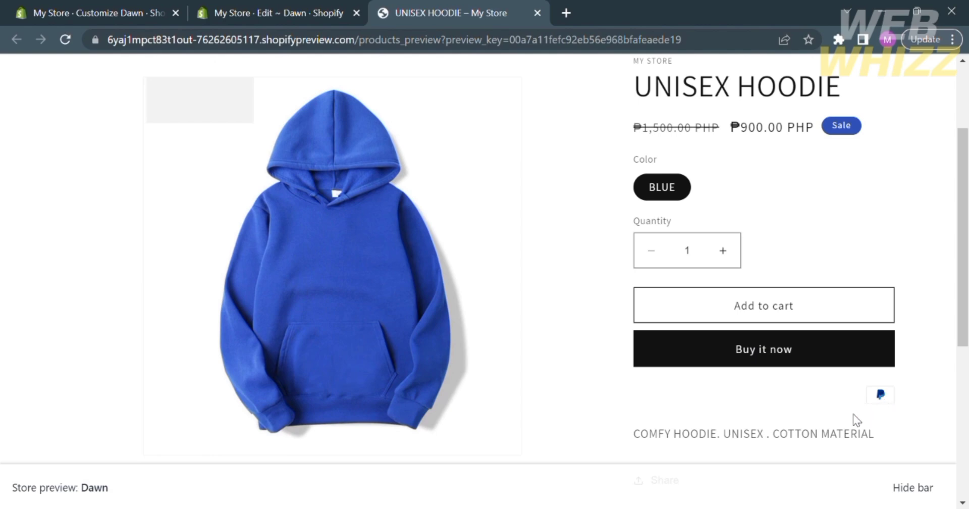
pyautogui.scroll(3, 728, 449)
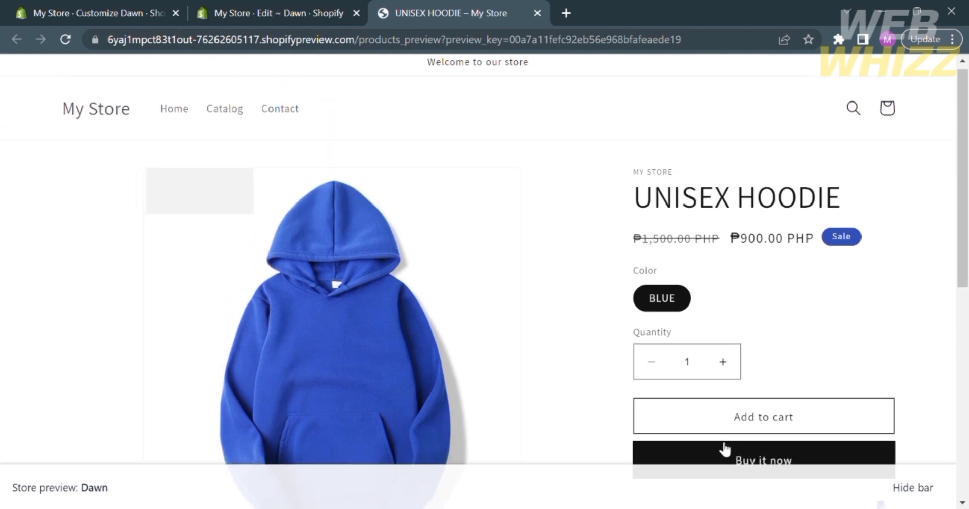
pyautogui.scroll(-3, 725, 449)
pyautogui.scroll(3, 719, 447)
pyautogui.scroll(1, 722, 447)
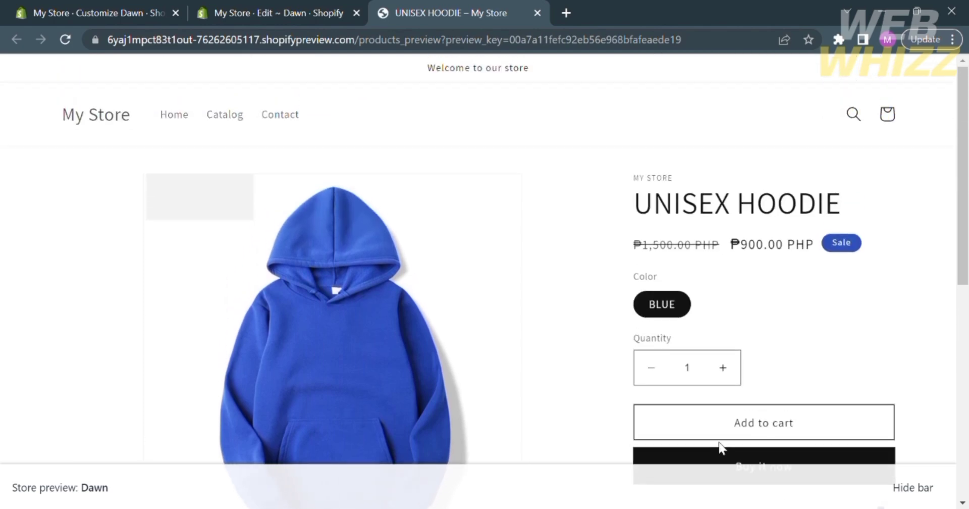